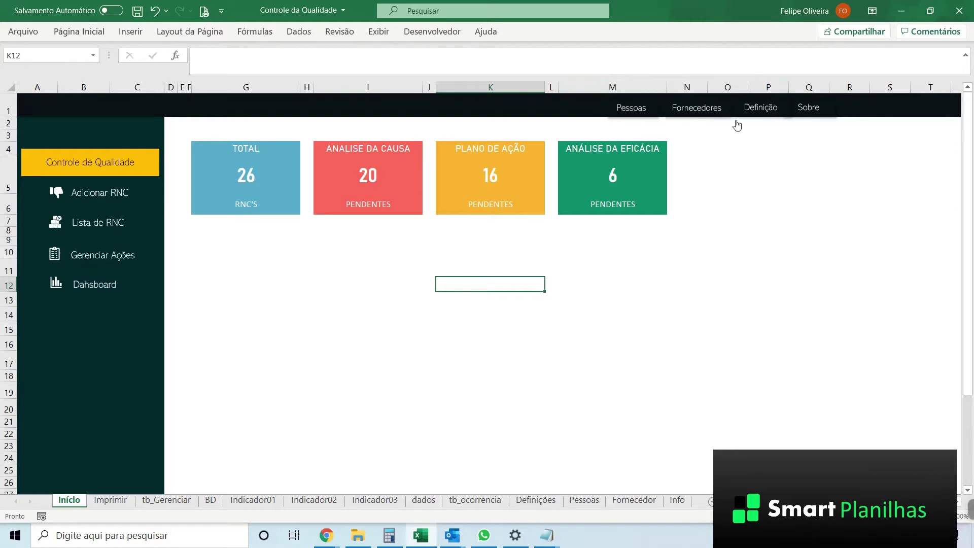
pyautogui.click(430, 285)
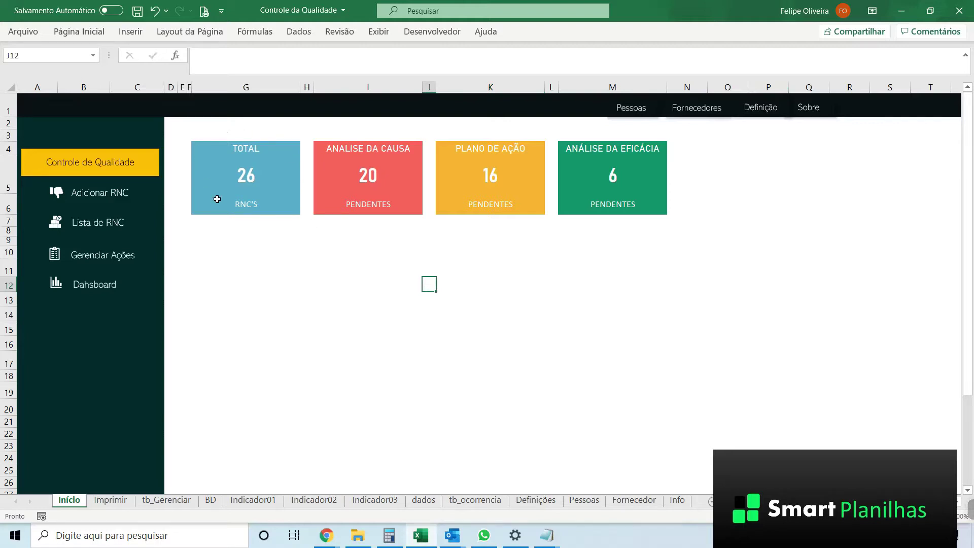
pyautogui.click(282, 273)
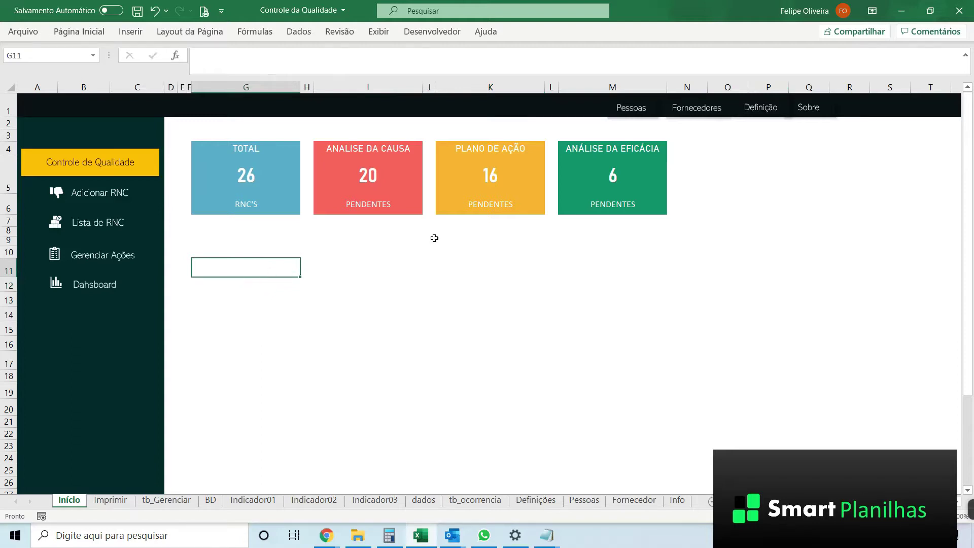
pyautogui.click(396, 269)
pyautogui.click(480, 266)
pyautogui.click(621, 243)
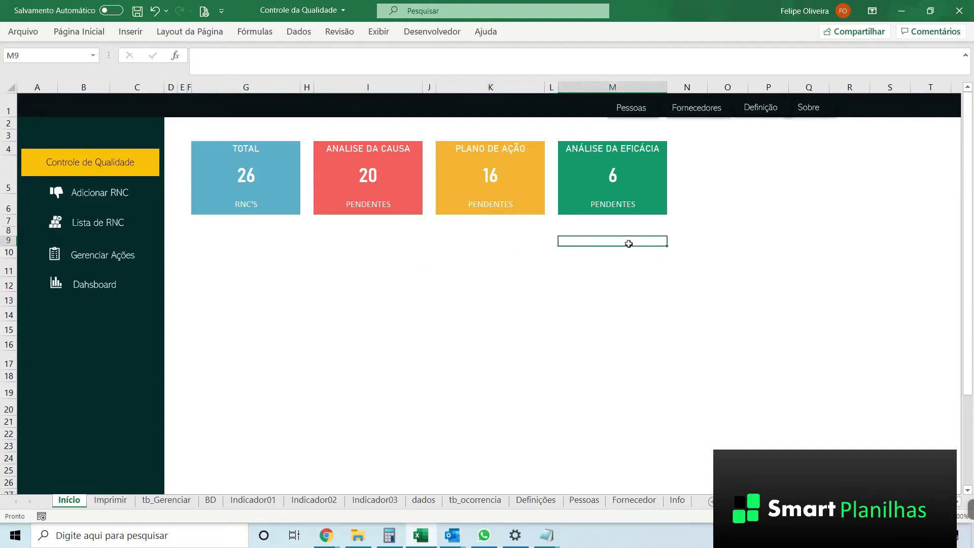
pyautogui.click(407, 248)
pyautogui.click(477, 263)
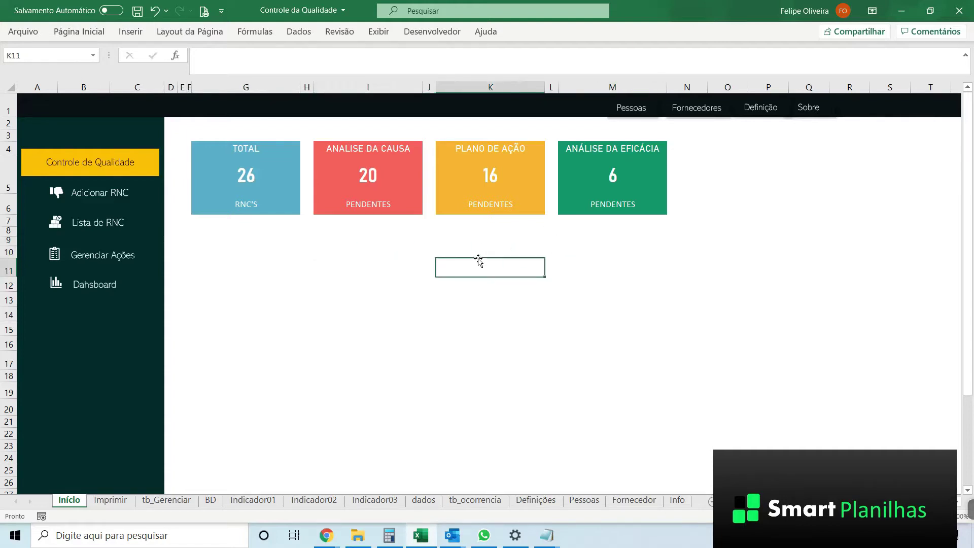
# Start a new non-conformity report (RNC) and set its opening date to 07/12/2020.
pyautogui.click(91, 191)
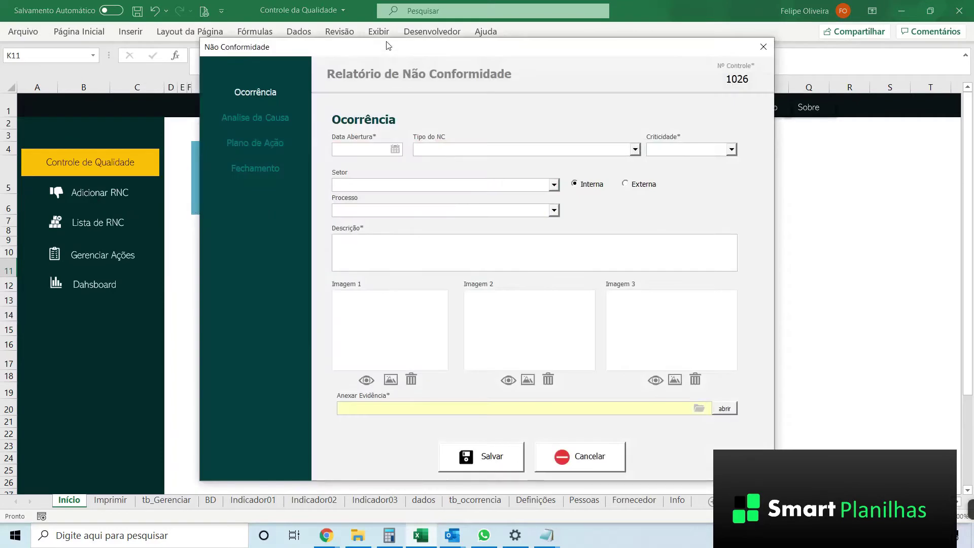
pyautogui.moveTo(387, 46); pyautogui.dragTo(389, 30)
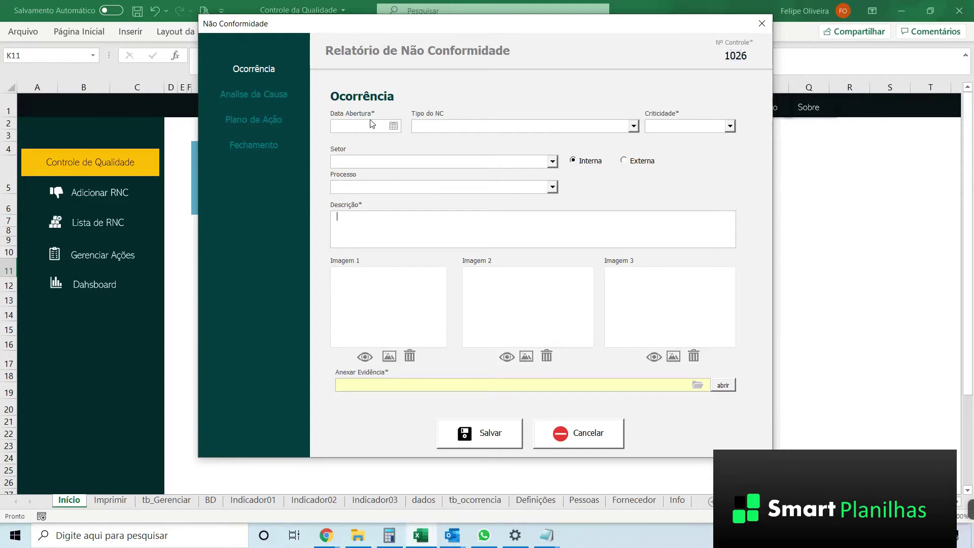
pyautogui.click(394, 127)
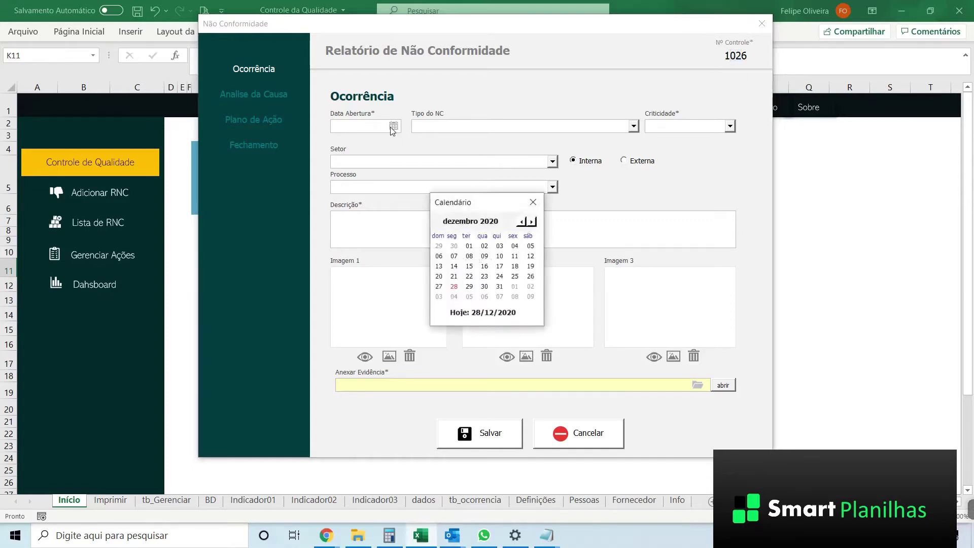
pyautogui.click(454, 256)
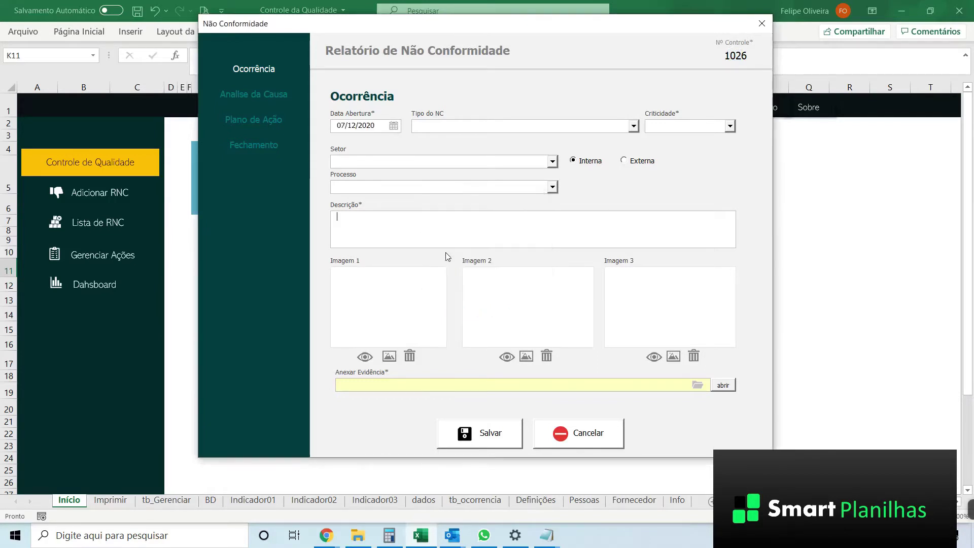
# Set the non-conformity type to Ocorrência and its criticality to MÉDIA.
pyautogui.click(633, 126)
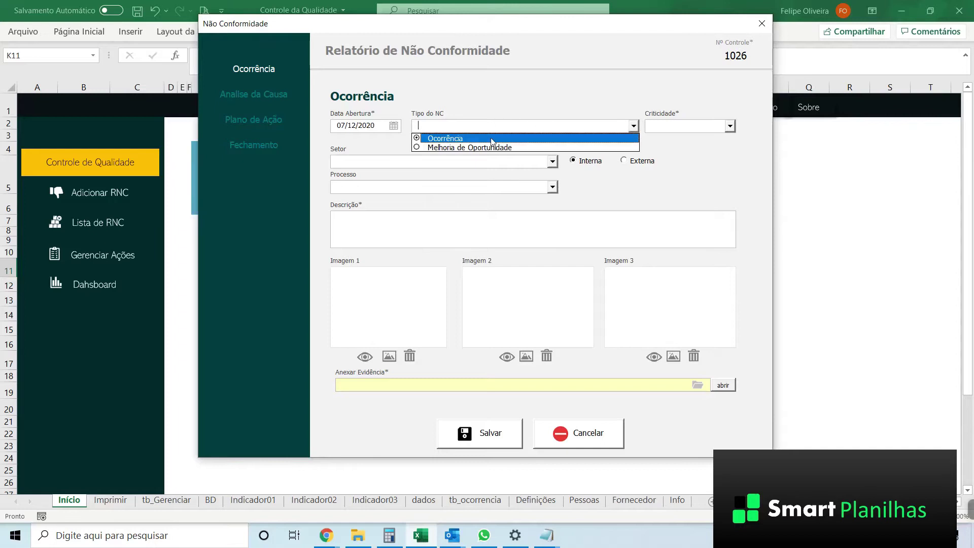
pyautogui.click(466, 141)
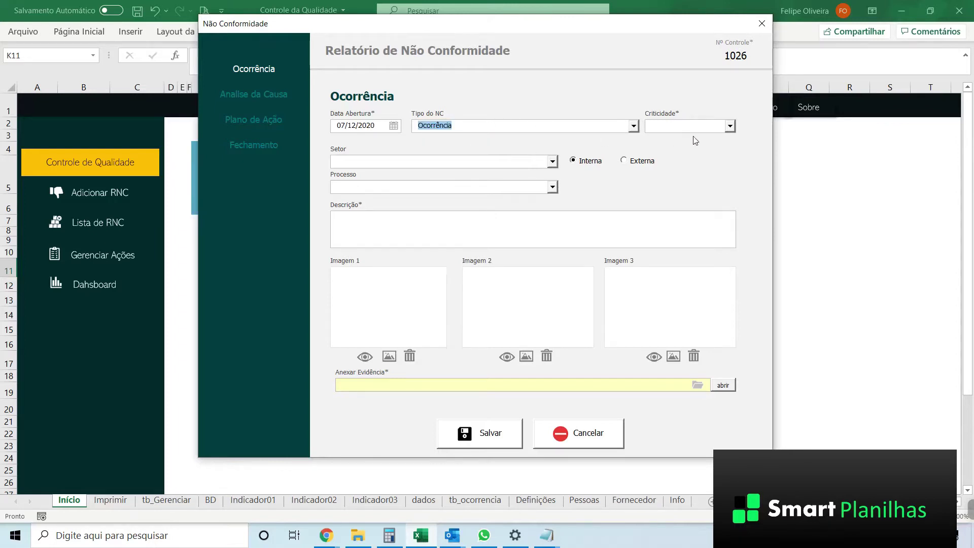
pyautogui.click(730, 127)
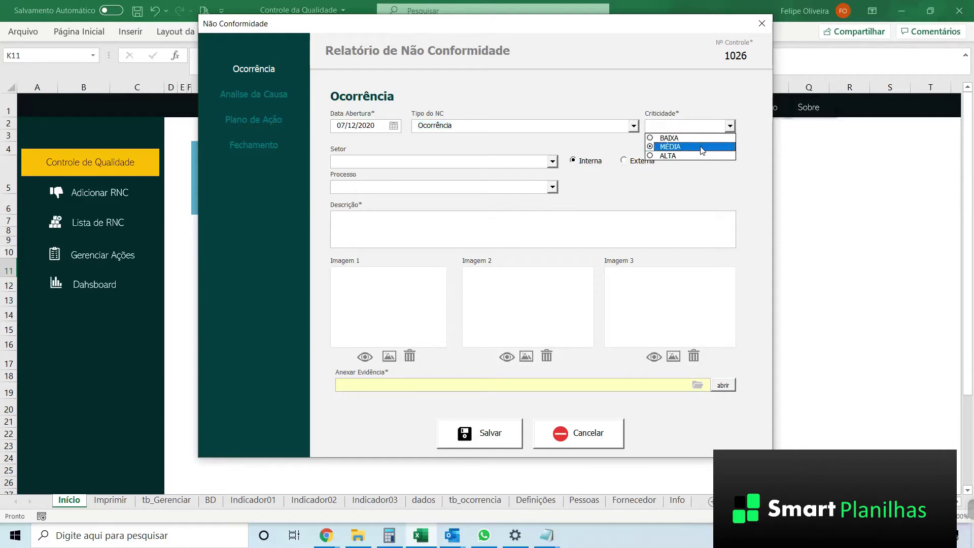
pyautogui.click(680, 146)
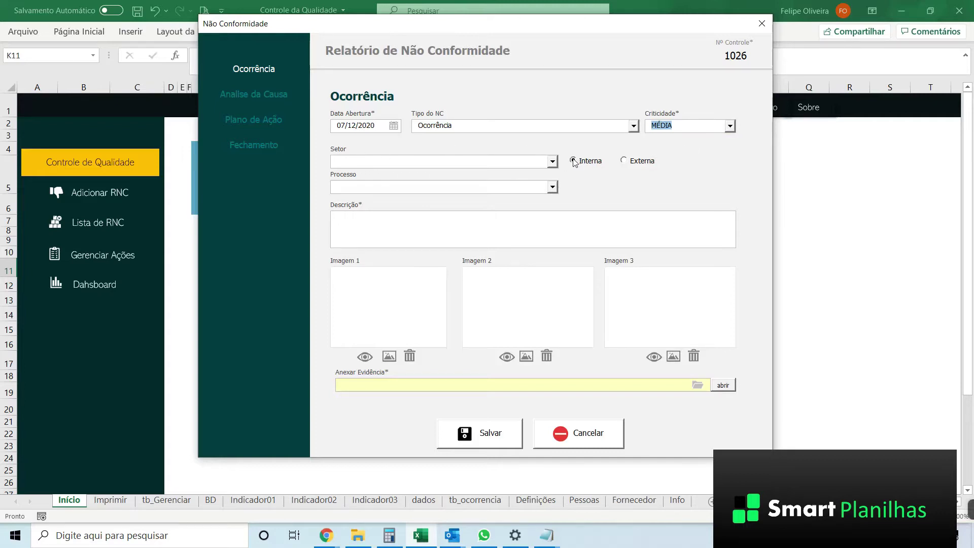
# Classify the non-conformity as Interna and set its sector to PINTURA.
pyautogui.click(624, 161)
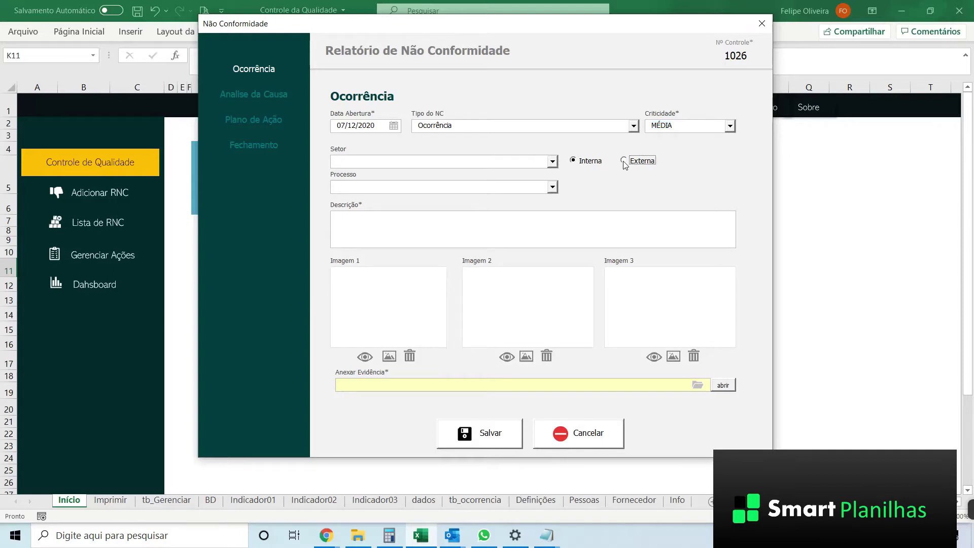
pyautogui.click(556, 161)
pyautogui.click(600, 192)
pyautogui.click(582, 161)
pyautogui.click(553, 161)
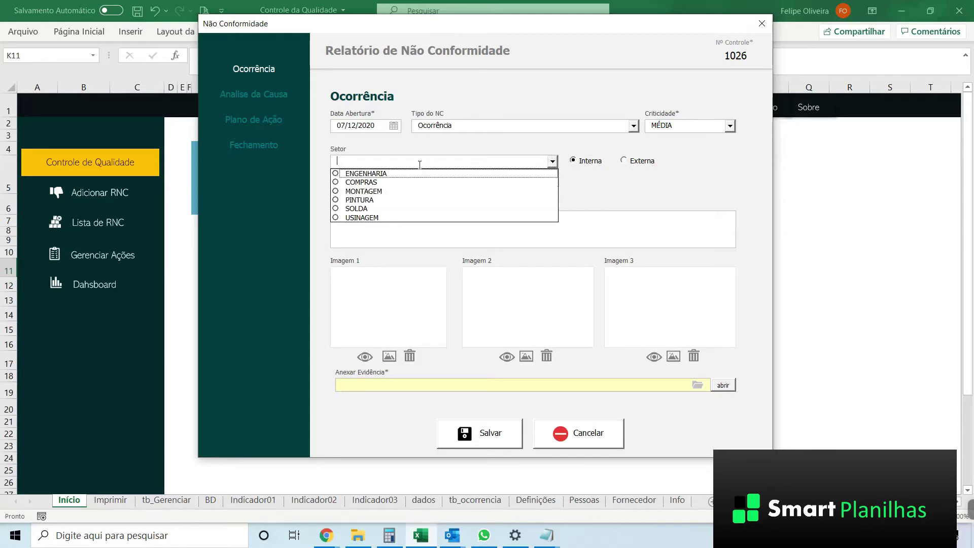
pyautogui.click(396, 201)
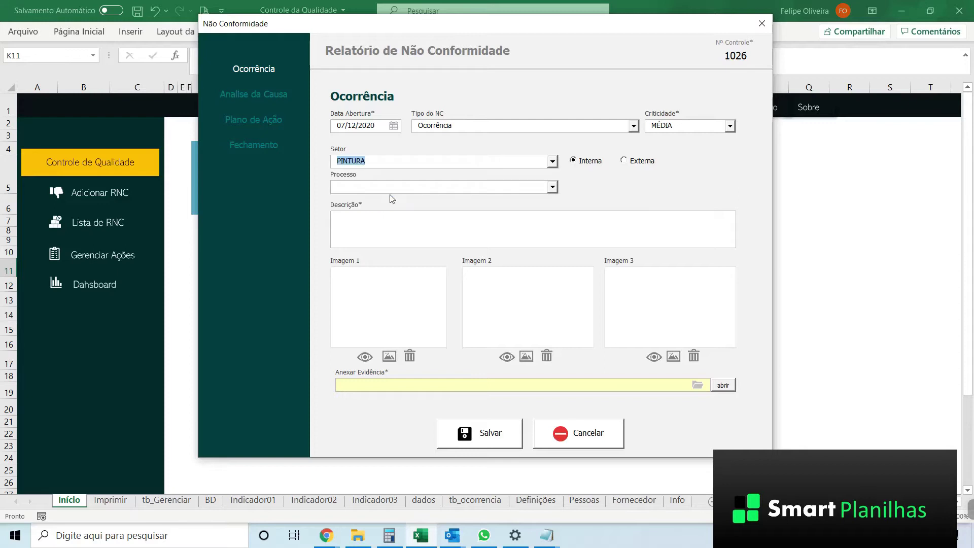
# Set the process to JATEAMENTO and enter the description "DESCRIÇÃO DA NÕA CONFORMIDADE".
pyautogui.click(553, 187)
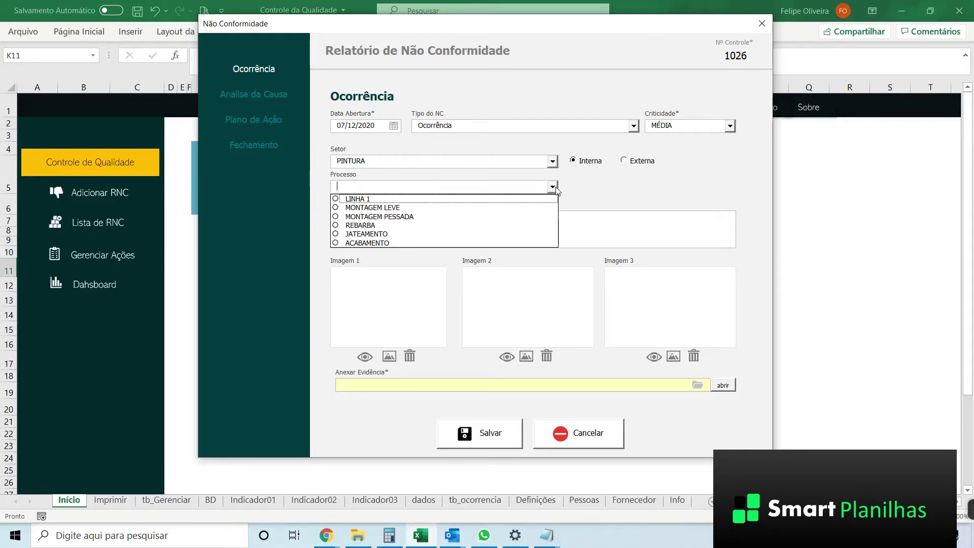
pyautogui.click(525, 237)
pyautogui.click(452, 232)
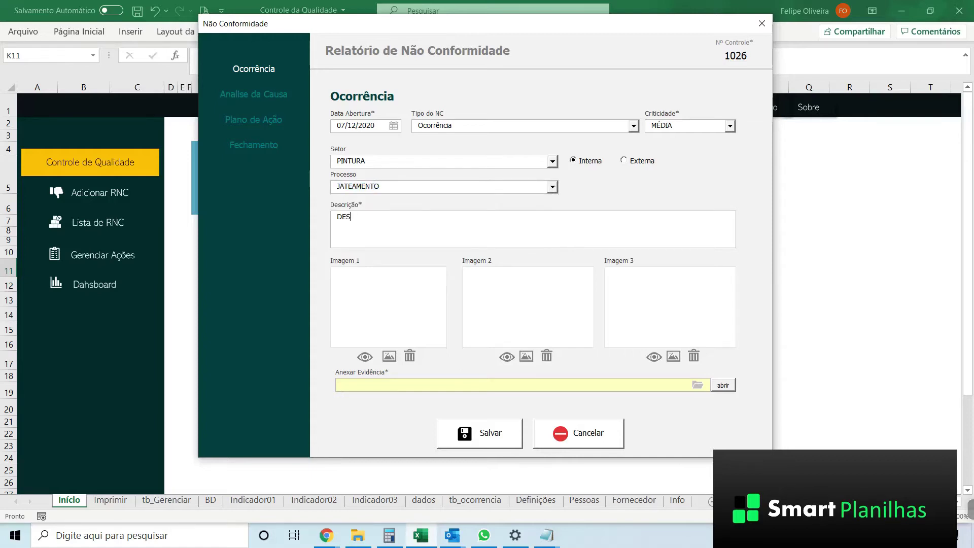
pyautogui.write('DESCRIÇÃO DA NÕA CONFORMIDADE')
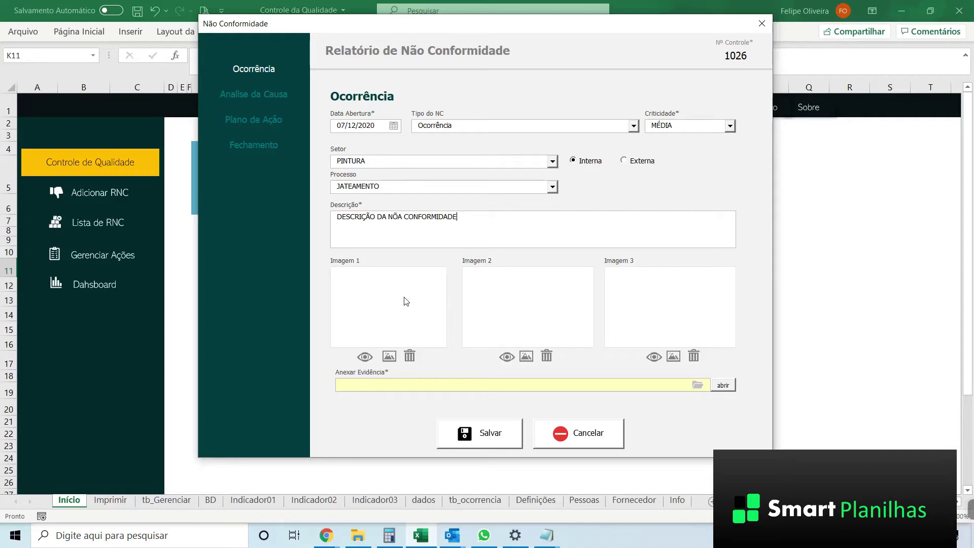
# Load the photo of machined metal cylinders from the Imagens report folder as Imagem 1 and preview it enlarged.
pyautogui.click(389, 358)
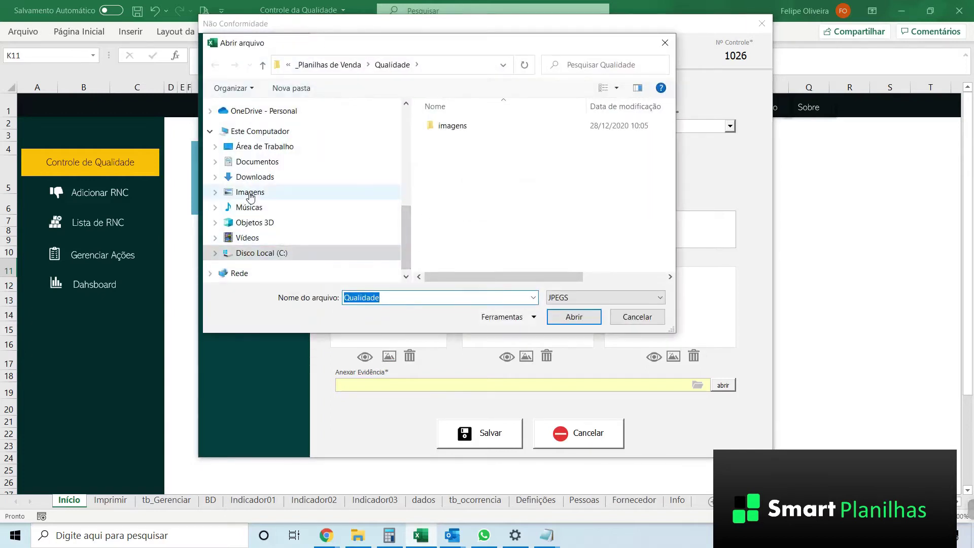
pyautogui.click(285, 196)
pyautogui.moveTo(669, 154); pyautogui.dragTo(669, 175)
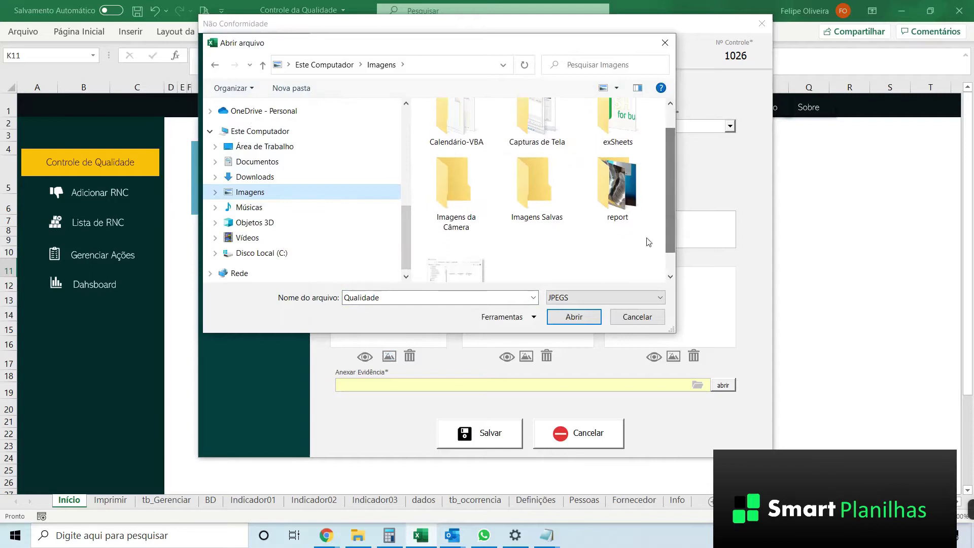
pyautogui.doubleClick(622, 195)
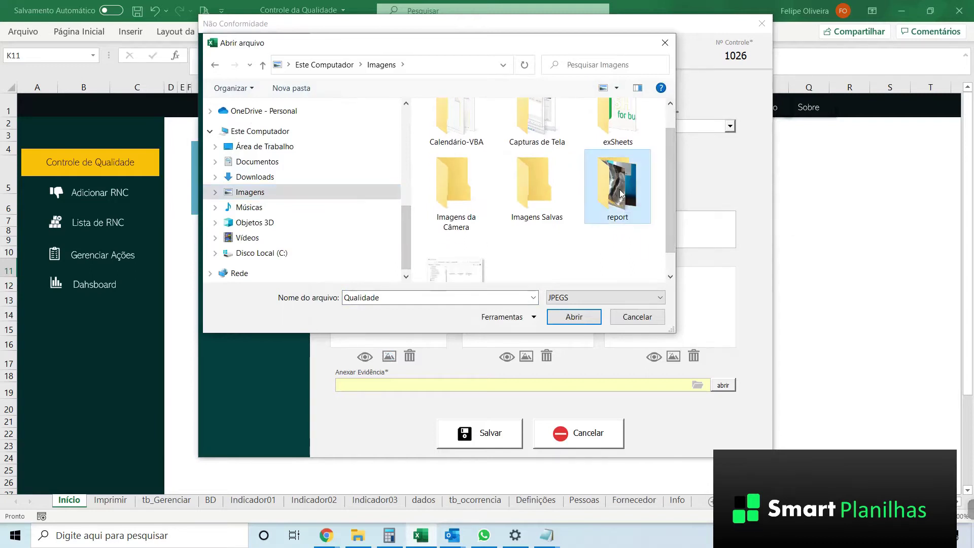
pyautogui.moveTo(671, 138); pyautogui.dragTo(672, 223)
pyautogui.click(625, 210)
pyautogui.doubleClick(625, 211)
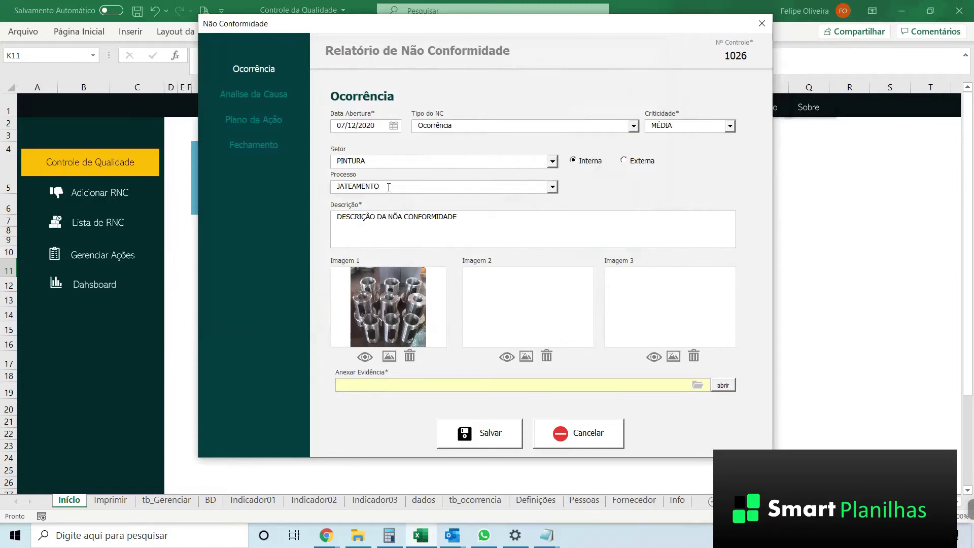
pyautogui.click(367, 358)
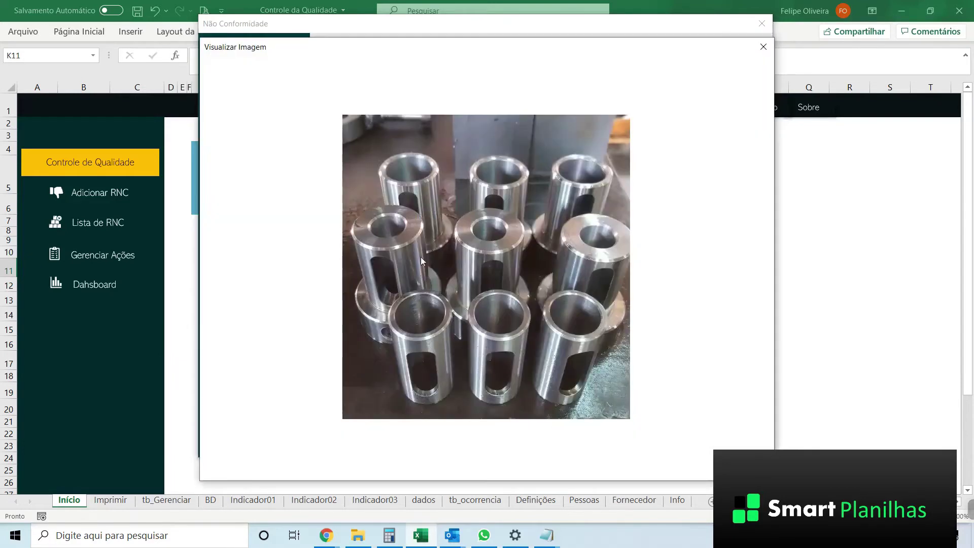
pyautogui.click(763, 47)
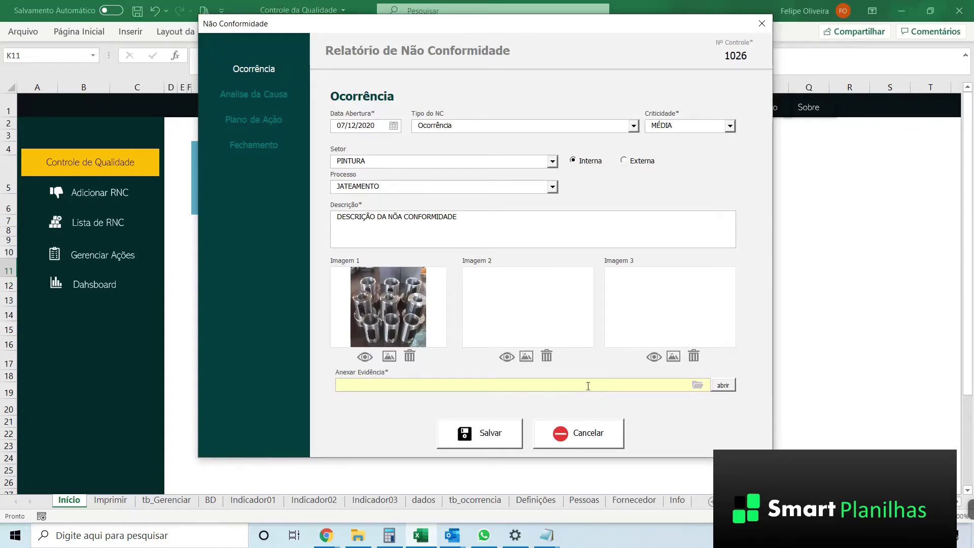
# Attach the file Planilha-Precificacao (1).xlsx from the Downloads folder as the occurrence's evidence.
pyautogui.click(698, 385)
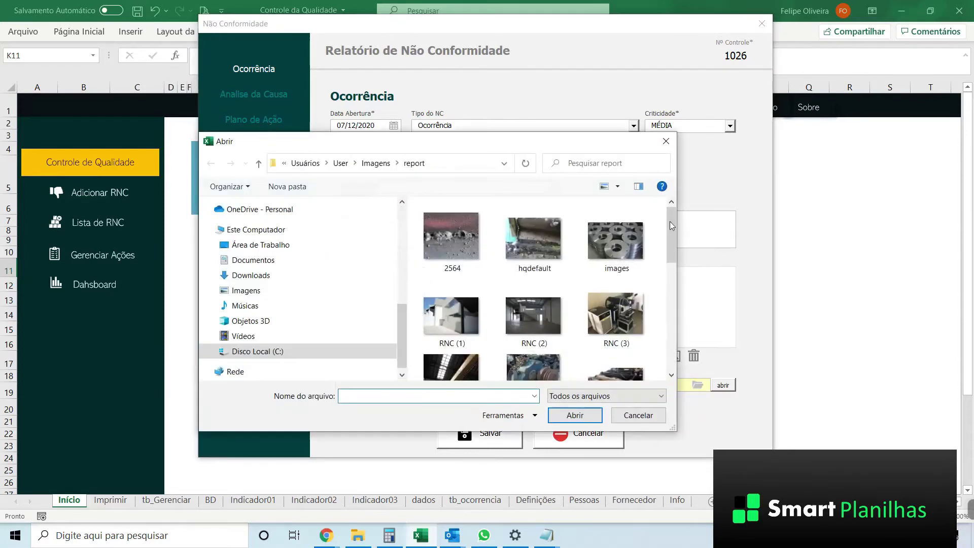
pyautogui.scroll(-1, 669, 239)
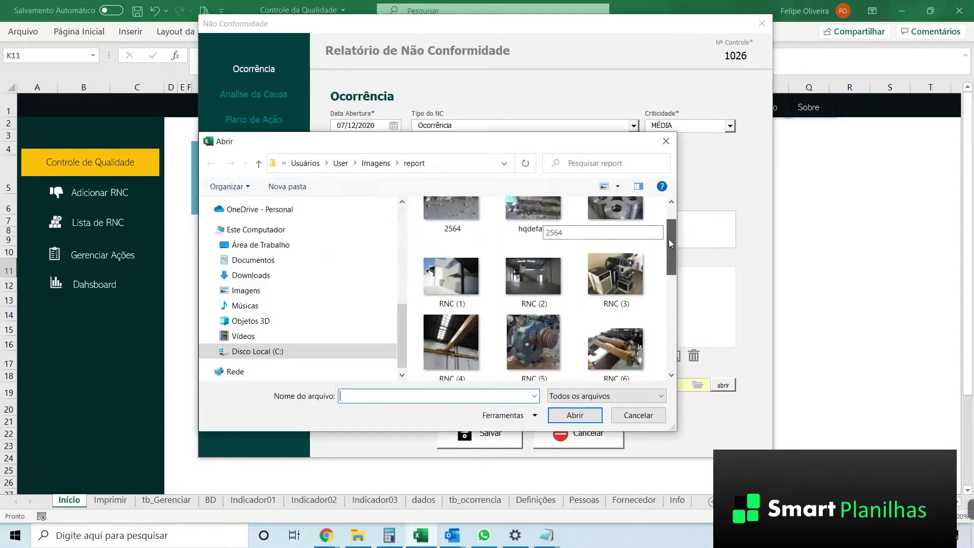
pyautogui.click(245, 276)
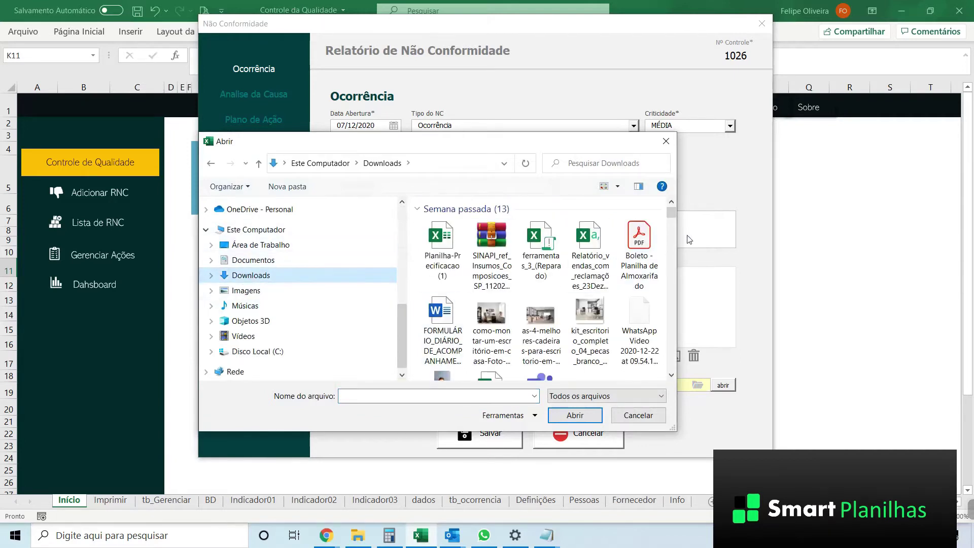
pyautogui.click(443, 237)
pyautogui.click(574, 416)
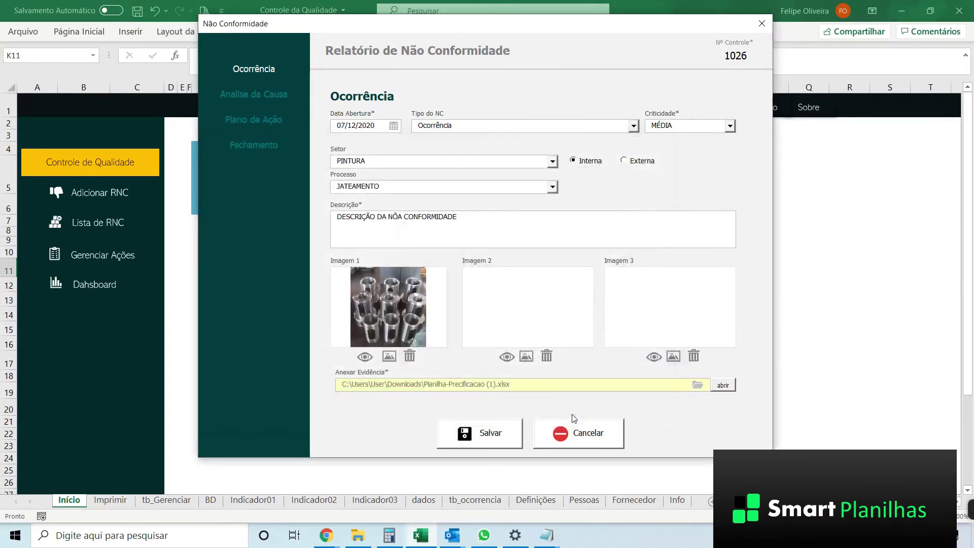
pyautogui.click(478, 389)
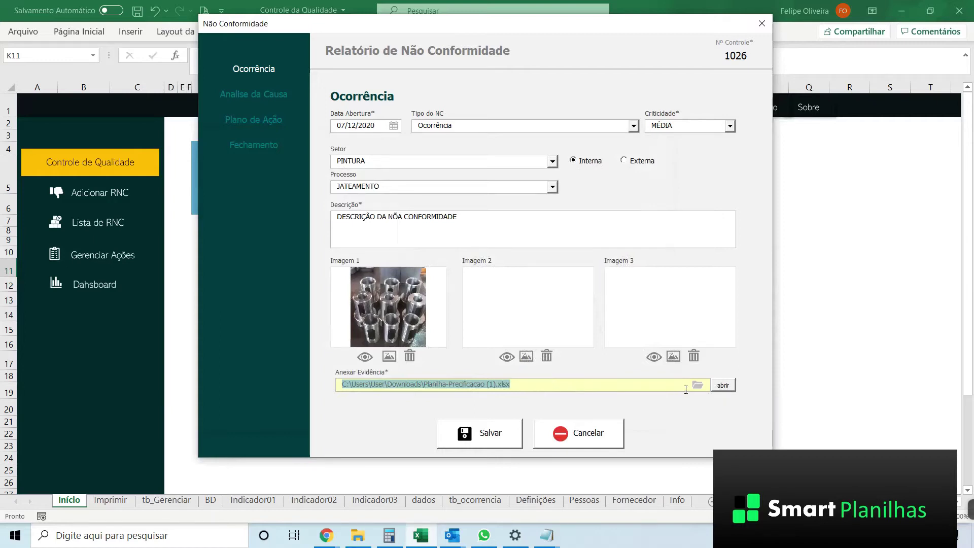
pyautogui.click(545, 389)
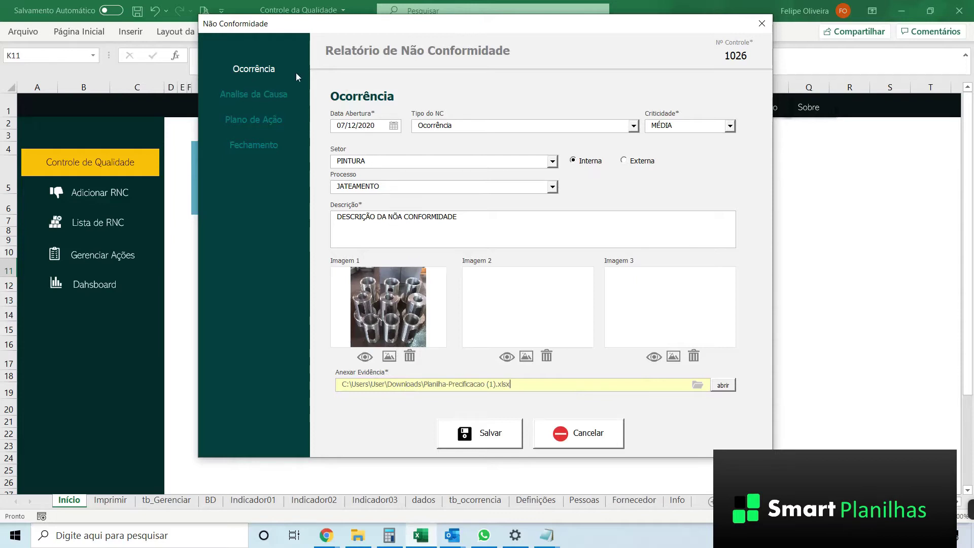
# Go to the report's cause analysis section and assign the third listed person as responsible for the analysis.
pyautogui.click(255, 97)
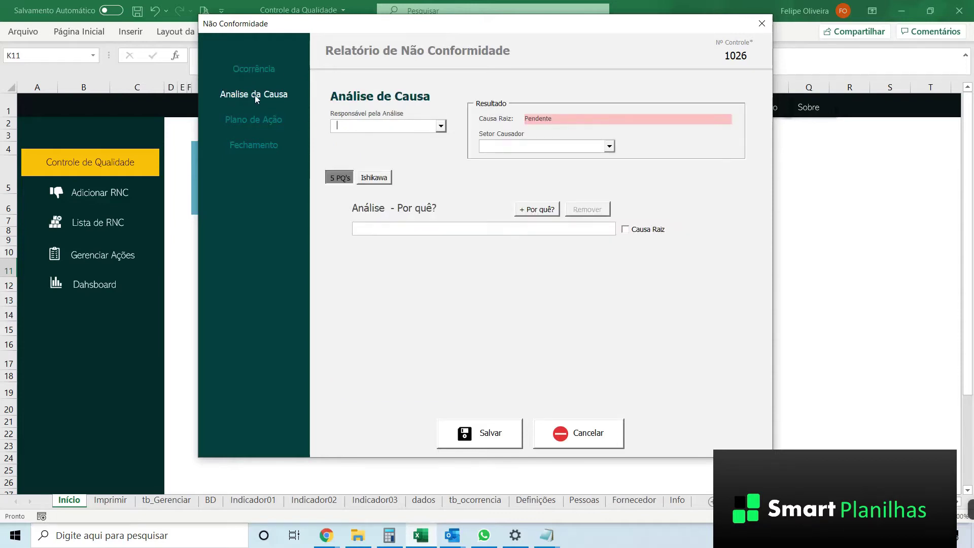
pyautogui.click(441, 126)
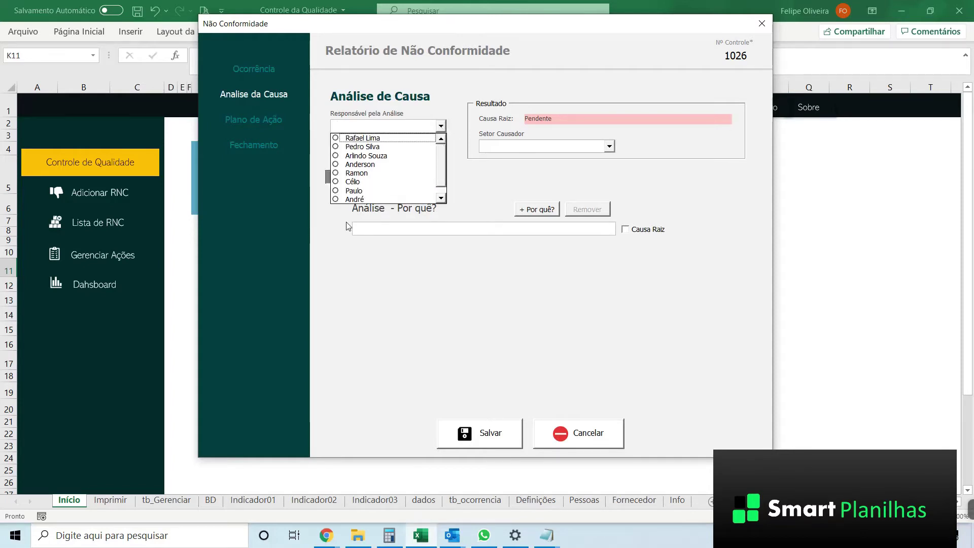
pyautogui.click(403, 155)
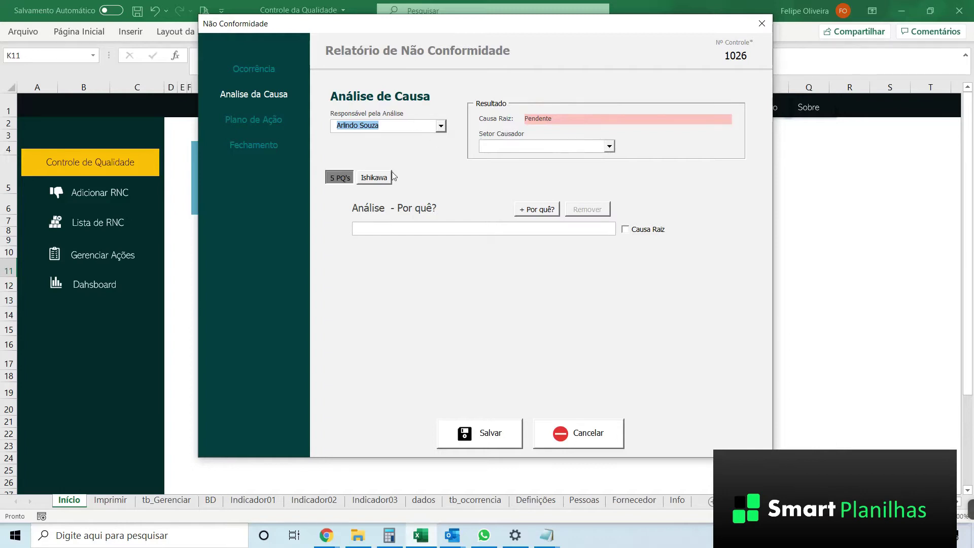
# Switch the cause analysis method from 5 PQ's to the Ishikawa diagram.
pyautogui.click(338, 181)
pyautogui.moveTo(376, 24); pyautogui.dragTo(378, 22)
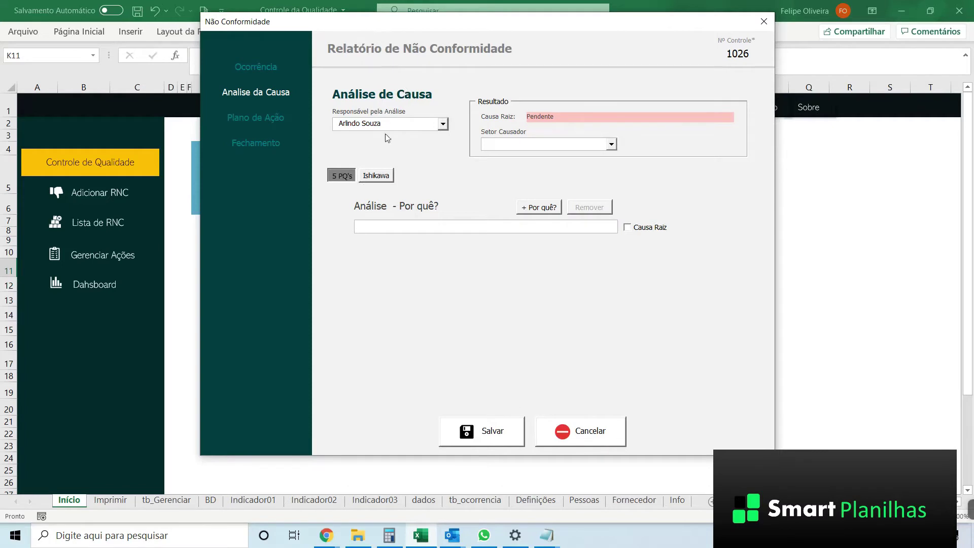
pyautogui.click(370, 179)
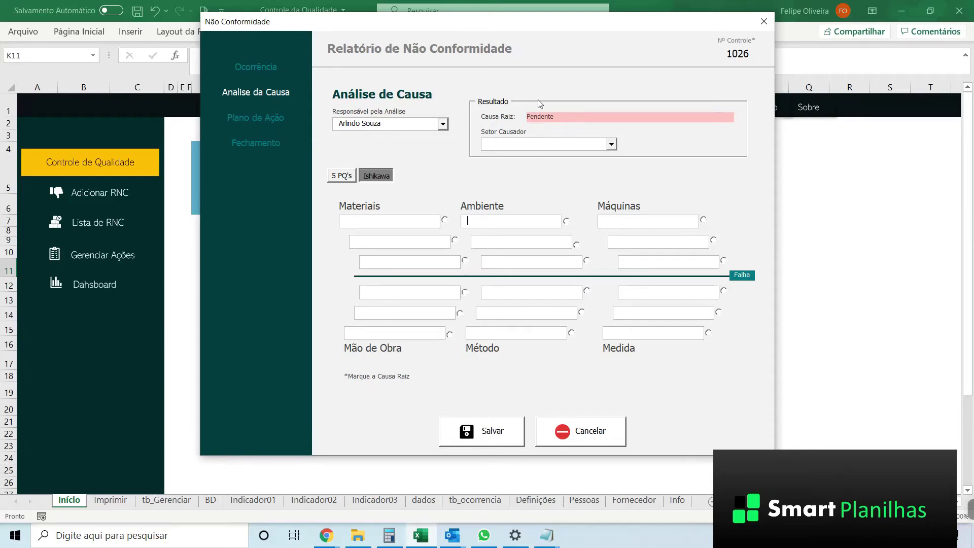
# Return the cause analysis method to 5 PQ's and replace the occurrence description with FALHA NO JATEAMENTO.
pyautogui.click(343, 176)
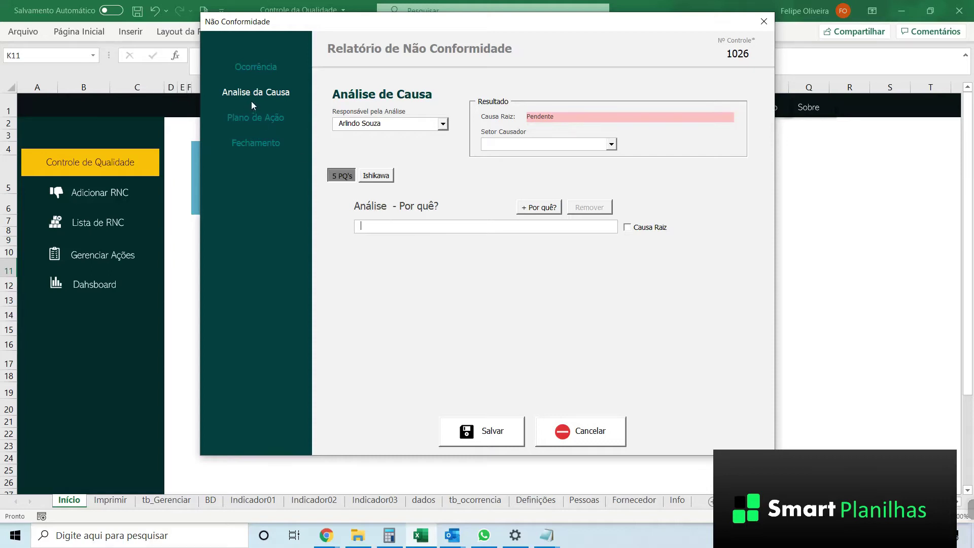
pyautogui.click(256, 69)
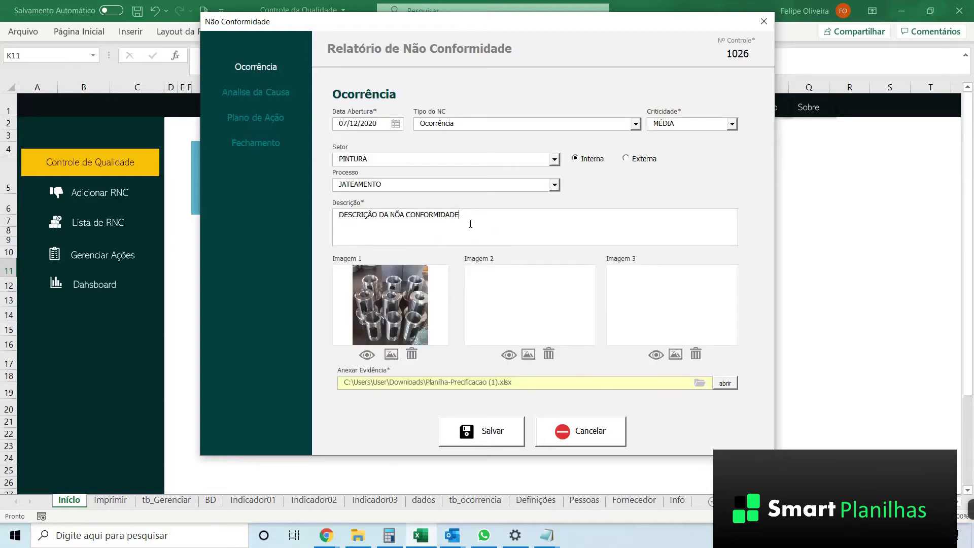
pyautogui.moveTo(471, 224); pyautogui.dragTo(223, 205)
pyautogui.write('FALHA NO JATEAMENTO')
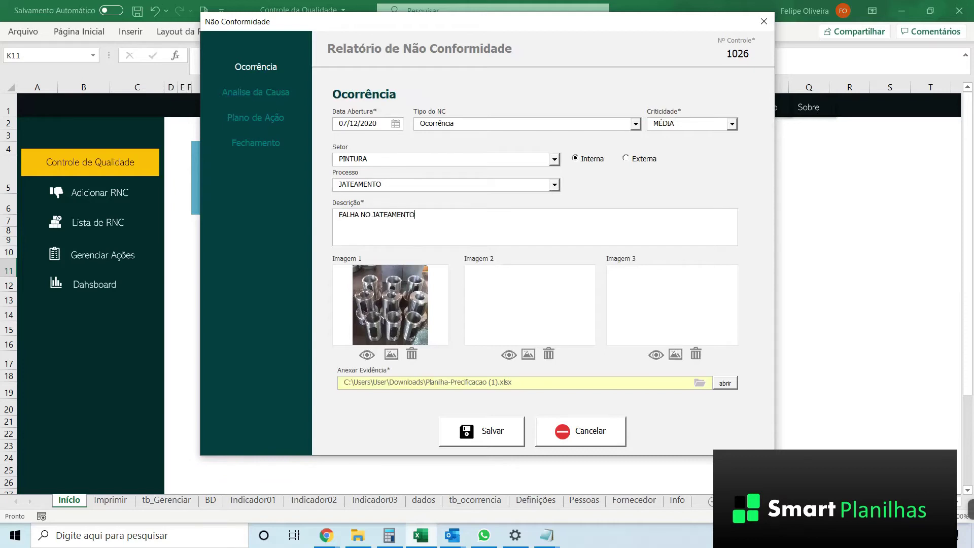
# Enter SUPERFÍCIE COM IRREGULARIDADE as the first why of the cause analysis and add FALHA NO PROCESSO DE JATEAMENTO as the second.
pyautogui.click(261, 94)
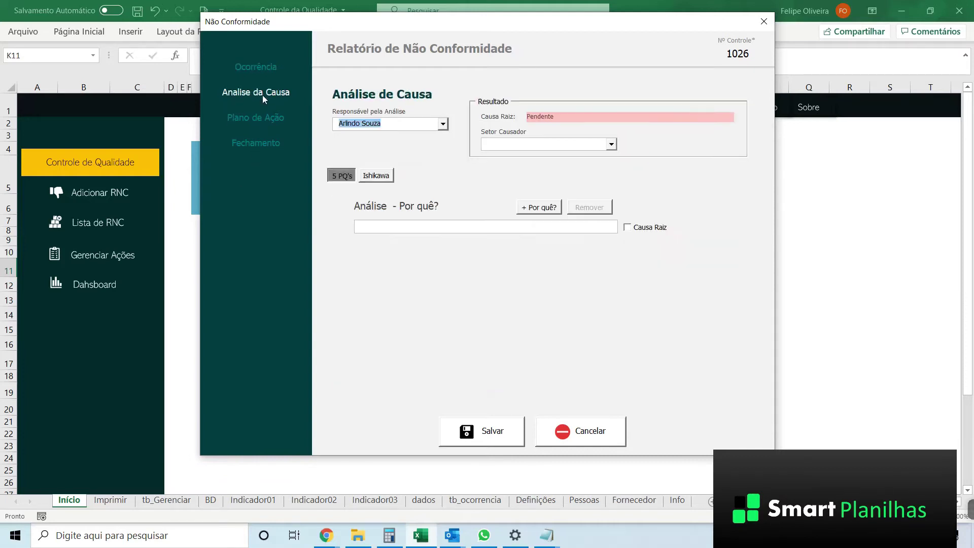
pyautogui.click(381, 227)
pyautogui.write('SUPERFÍCIE CO')
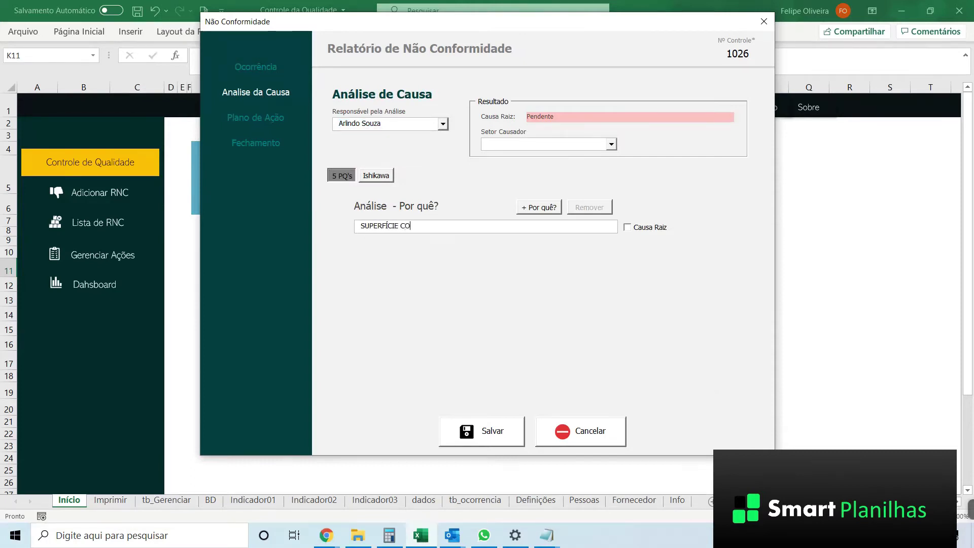
pyautogui.write('M IRREGULARIDADE')
pyautogui.click(534, 208)
pyautogui.click(422, 242)
pyautogui.write('FALHA NO PROCES')
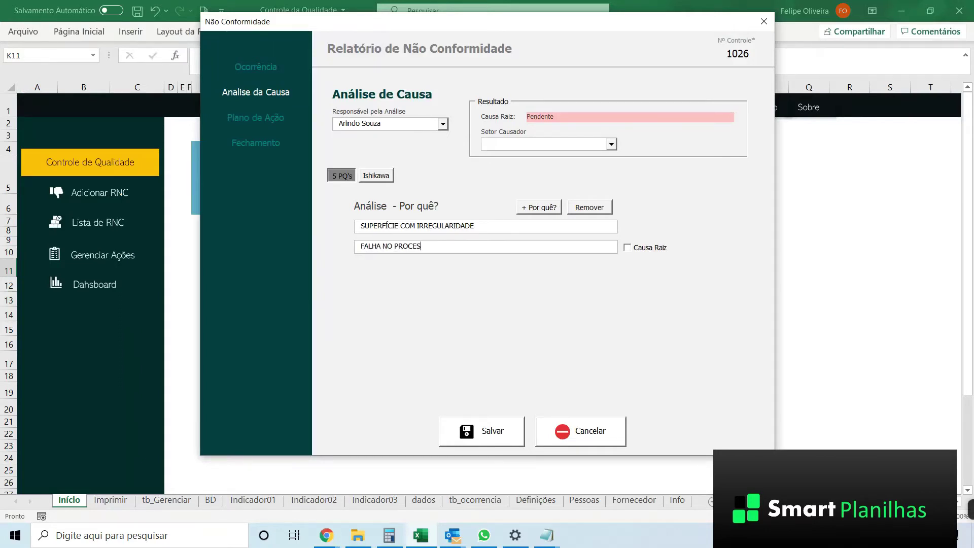
pyautogui.write('SO DE JATEAMENTO')
# Add ABRASIVO INADEQUADO as the third why and mark it as the root cause.
pyautogui.click(540, 208)
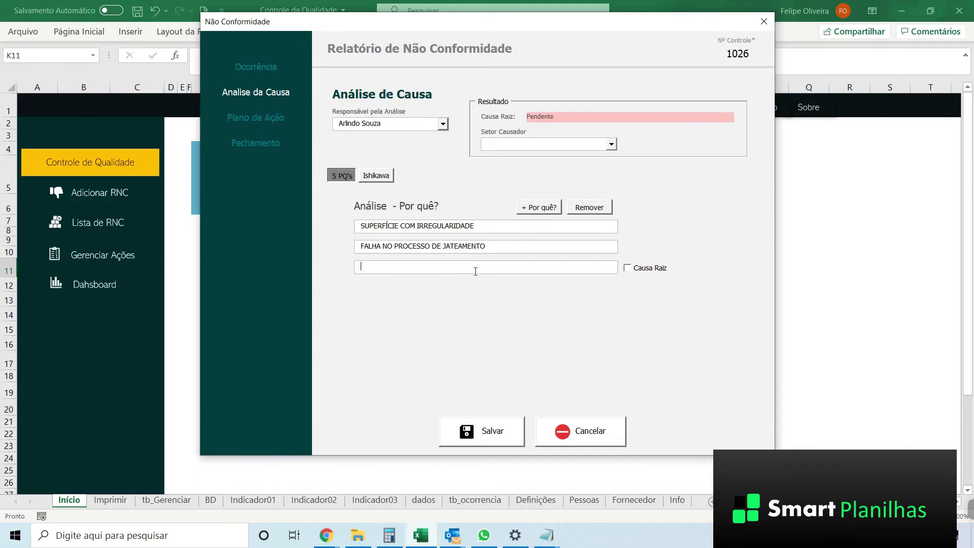
pyautogui.write('ABRASIVO INADEUQAUADO')
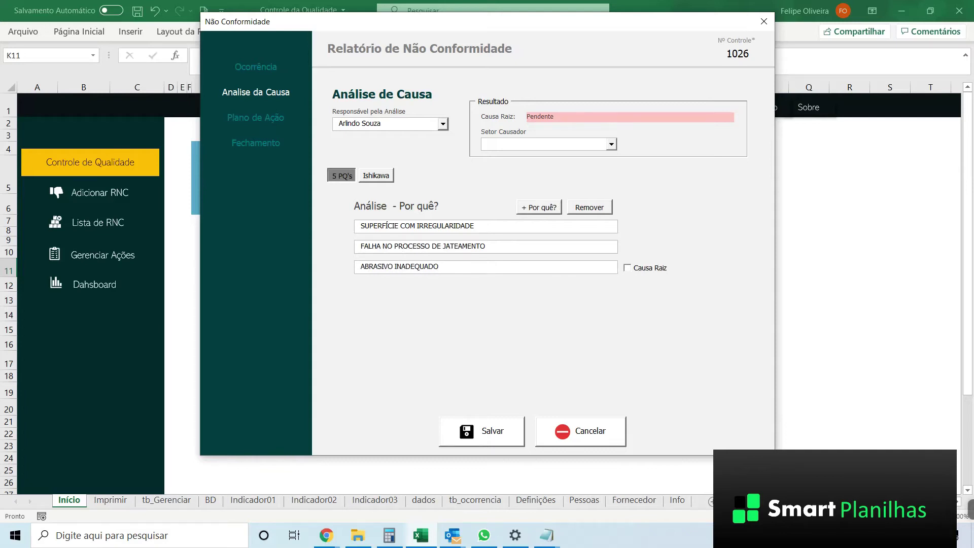
pyautogui.click(647, 269)
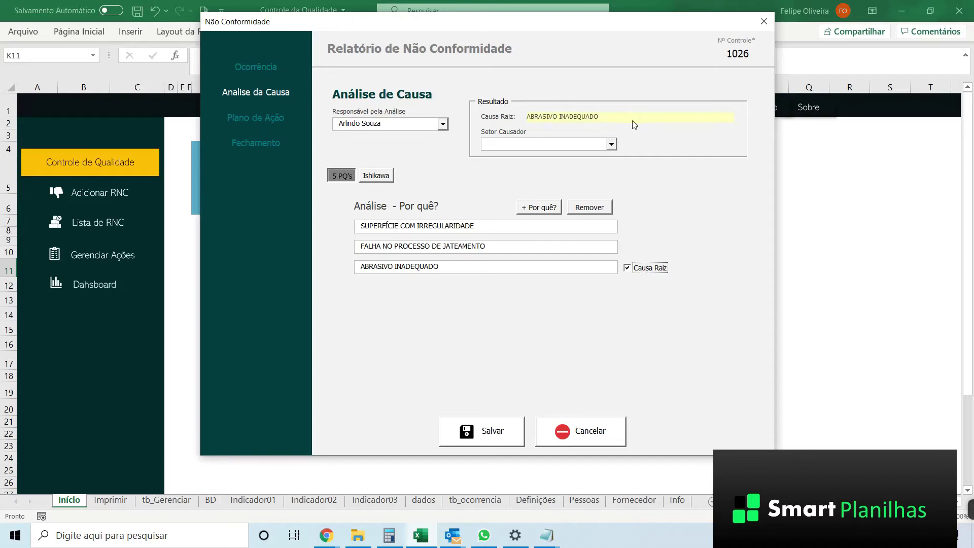
# Set the causing sector in the cause analysis result to Pintura.
pyautogui.click(611, 144)
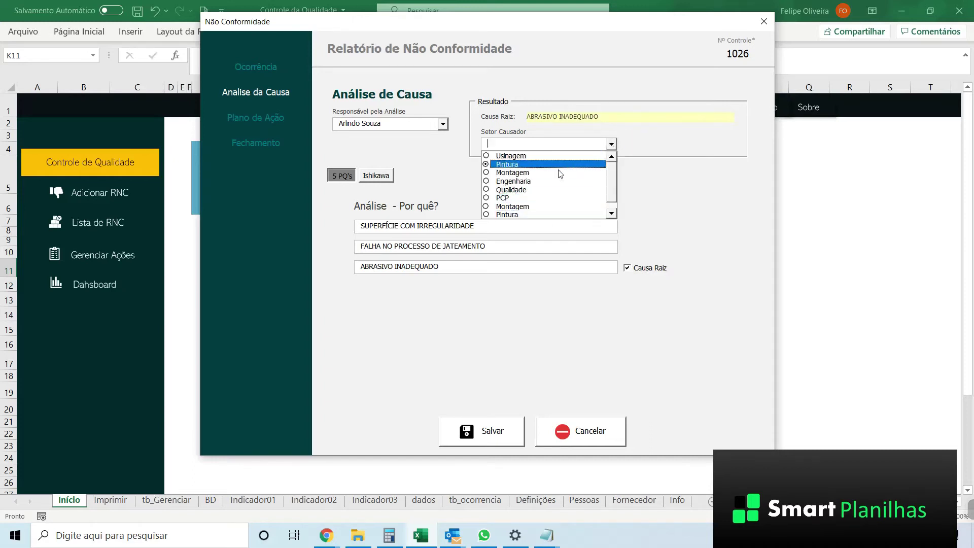
pyautogui.moveTo(612, 179)
pyautogui.mouseDown()
pyautogui.moveTo(611, 199)
pyautogui.moveTo(609, 173)
pyautogui.mouseUp()
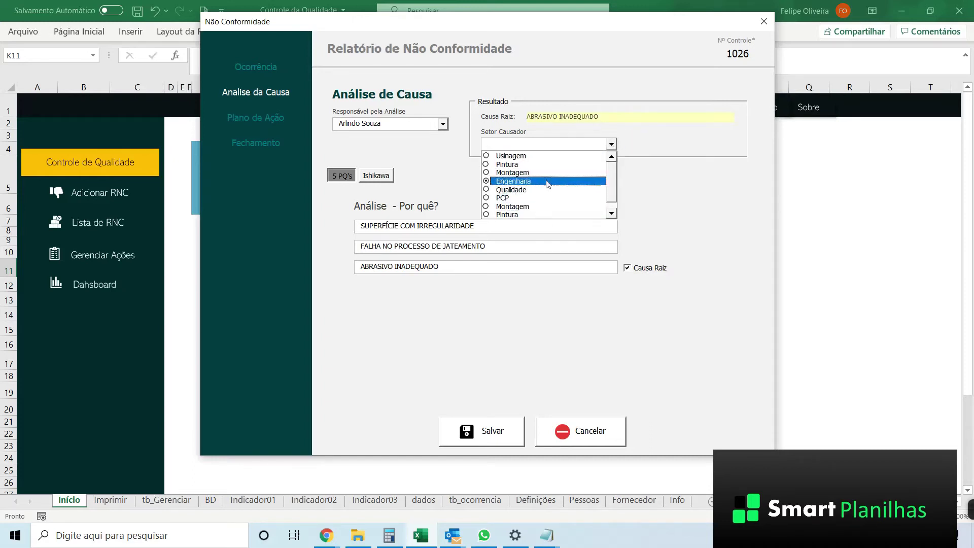
pyautogui.click(553, 215)
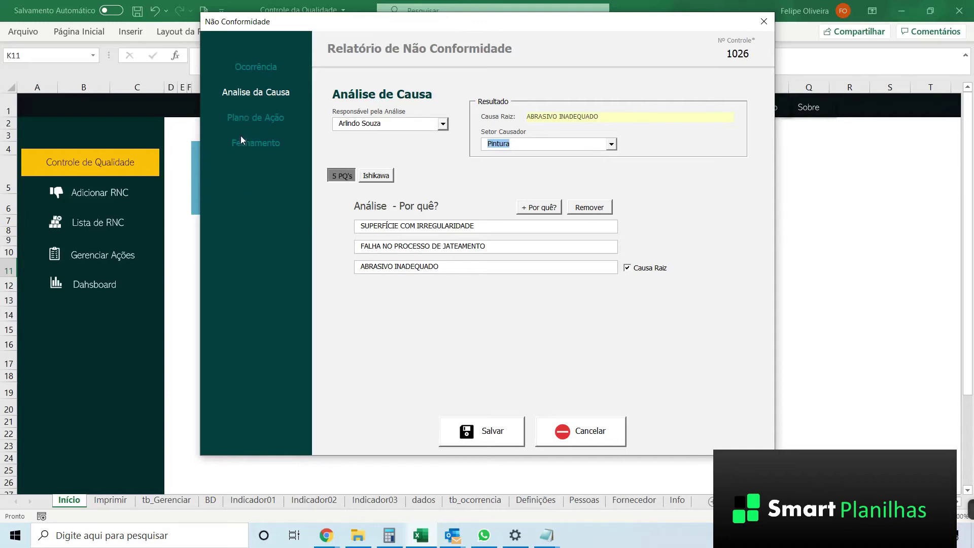
# Go to the report's action plan section, assign the second listed person as responsible and keep the plan status at Pendente.
pyautogui.click(259, 117)
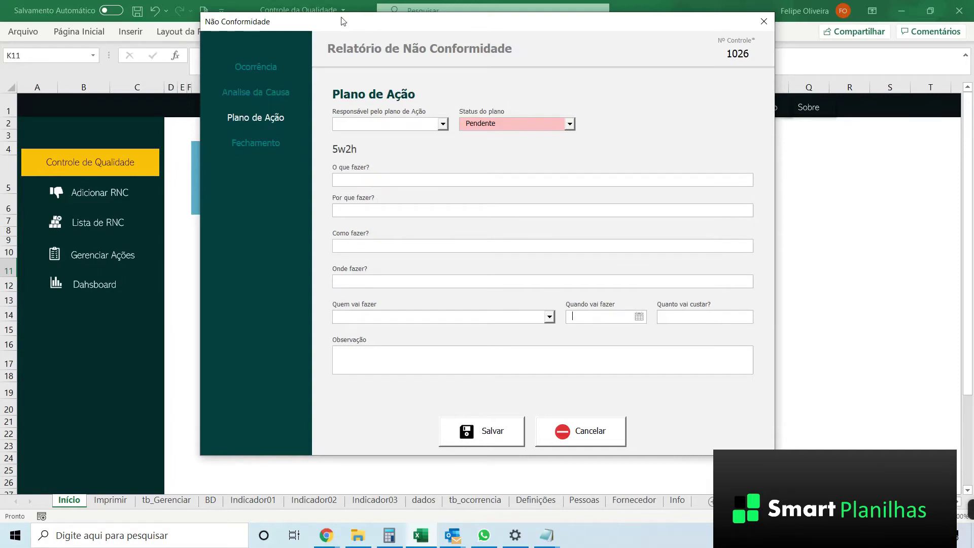
pyautogui.click(443, 124)
pyautogui.scroll(-1, 446, 161)
pyautogui.scroll(1, 446, 152)
pyautogui.click(421, 145)
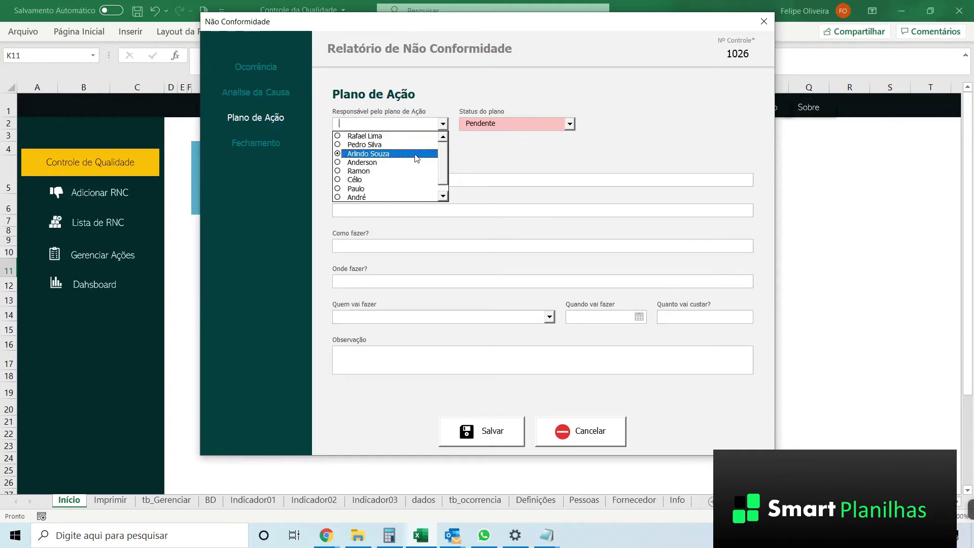
pyautogui.click(406, 145)
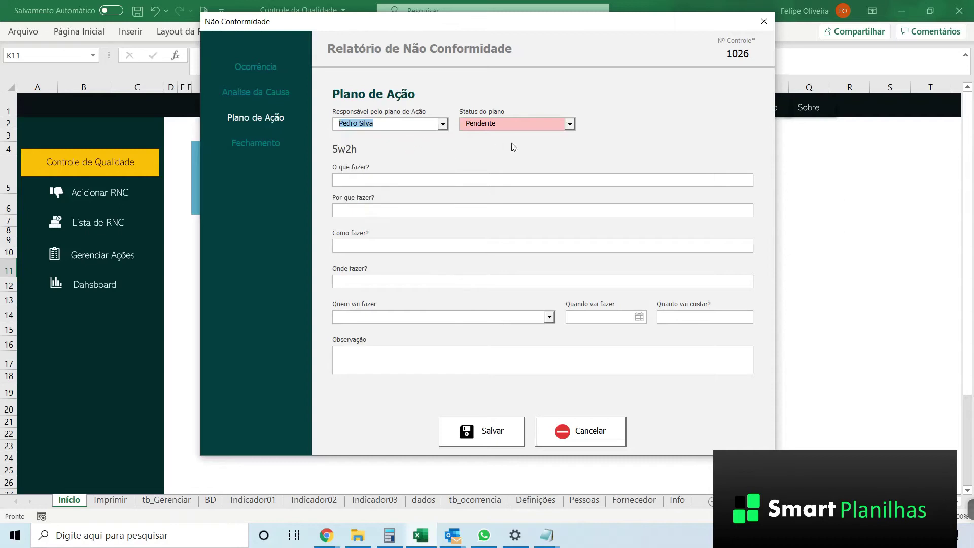
pyautogui.click(574, 127)
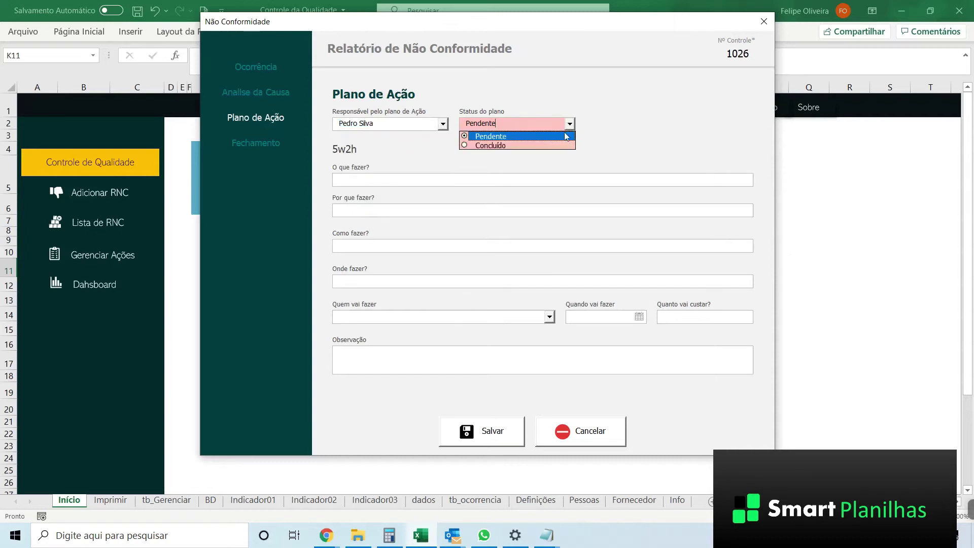
pyautogui.click(569, 134)
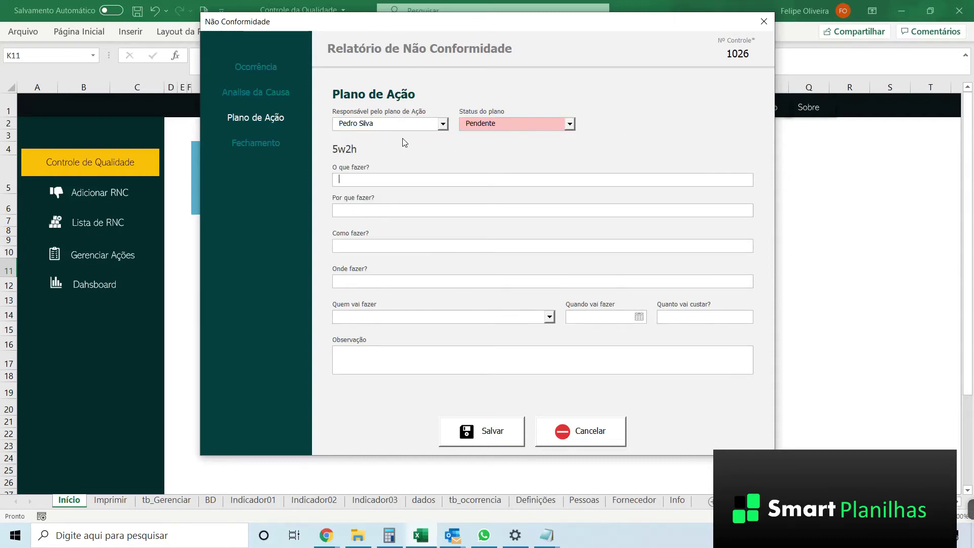
# Enter TROCAR O TIPO DE ABRASIVO as what to do and EVITAR IRREGULARIDADE NA SUPERFÍCIE as why in the 5w2h plan.
pyautogui.write('TROCAR O TIPO DE ABRAS')
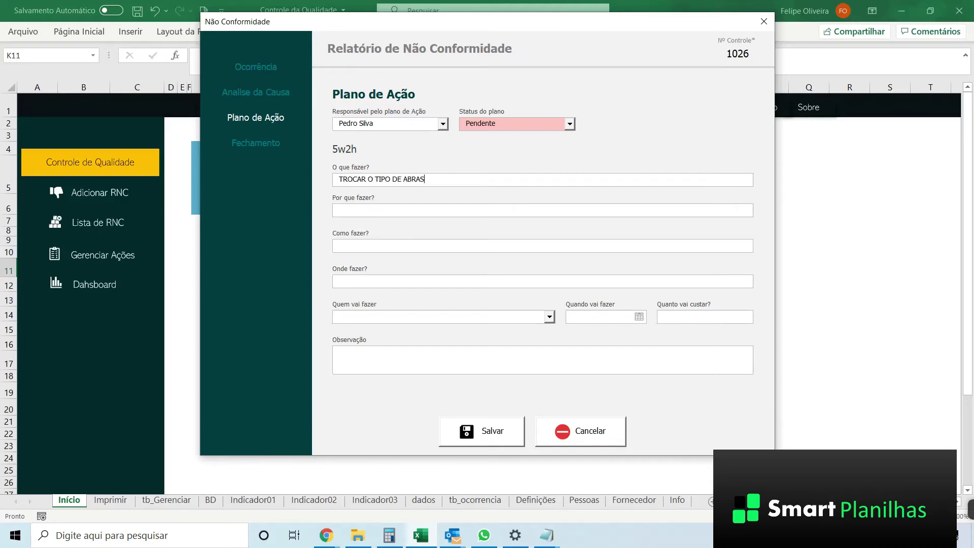
pyautogui.write('EVITAR IRREGULARIDADE NA SUPER')
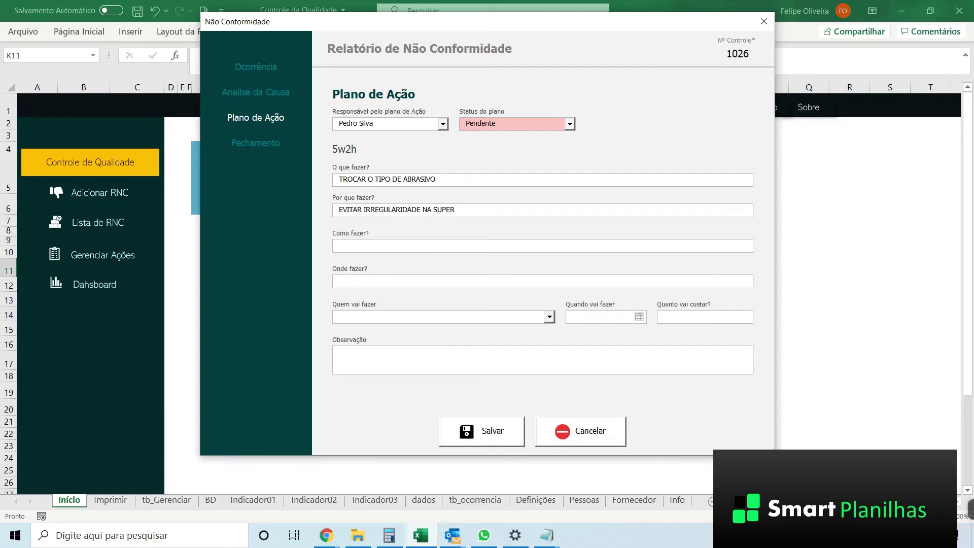
pyautogui.write('FÍCIE')
# Enter CONTATANDO O FORNECEDOR as how the action is done and LOCAL as where it is done.
pyautogui.write('CONTATANDO O')
pyautogui.write(' FORNECEDOR')
pyautogui.click(433, 282)
pyautogui.write('LOCAL')
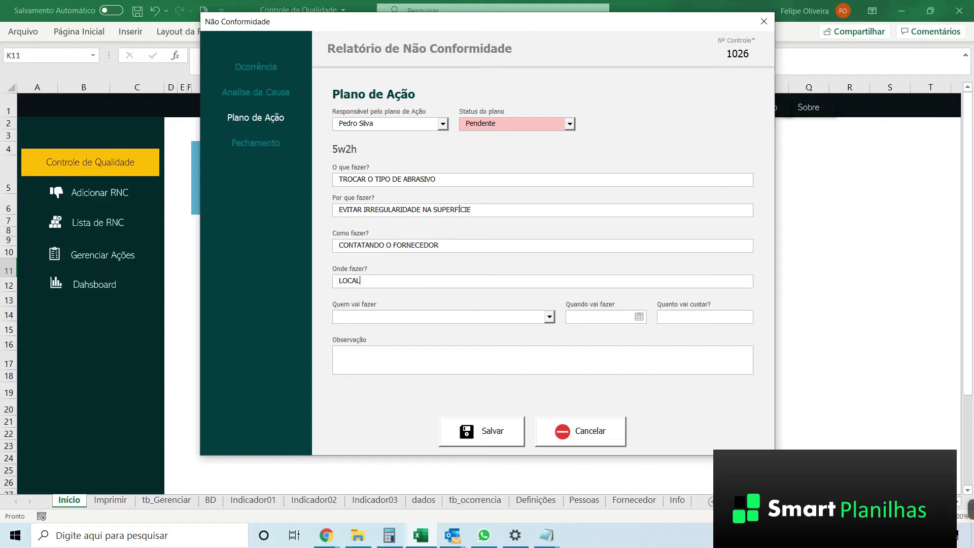
# Choose the seventh listed person as the one who will carry out the action.
pyautogui.click(549, 317)
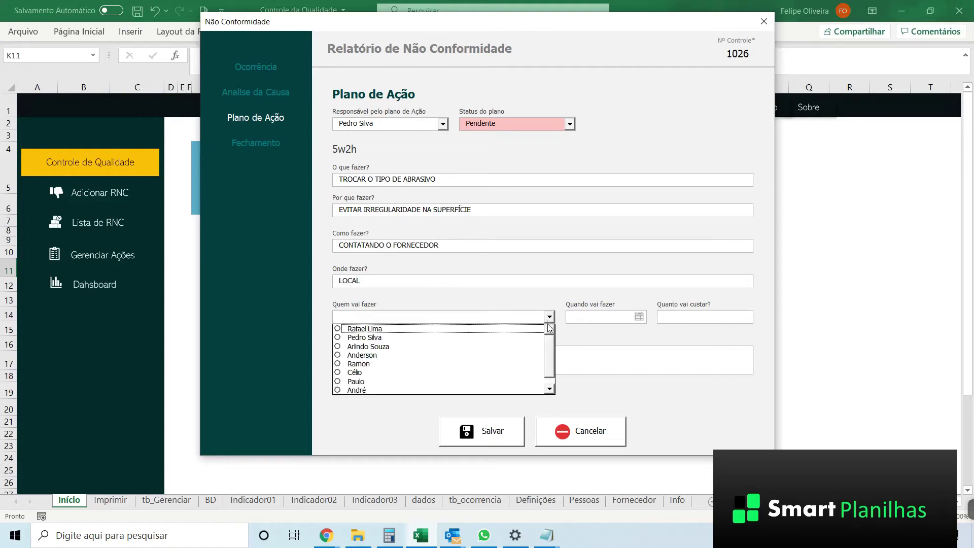
pyautogui.scroll(-1, 553, 355)
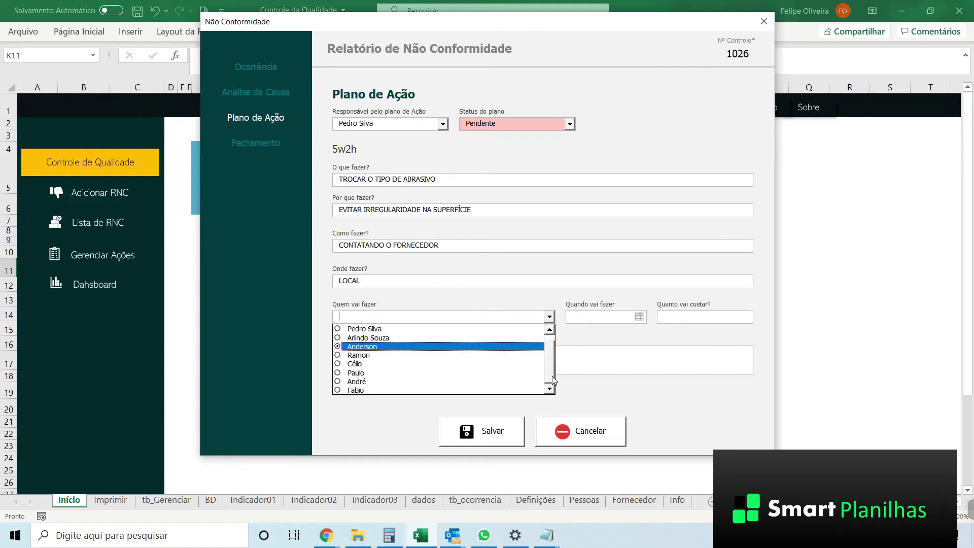
pyautogui.click(418, 369)
# Schedule the action for 30/12/2020 and set its cost to 0.
pyautogui.click(639, 318)
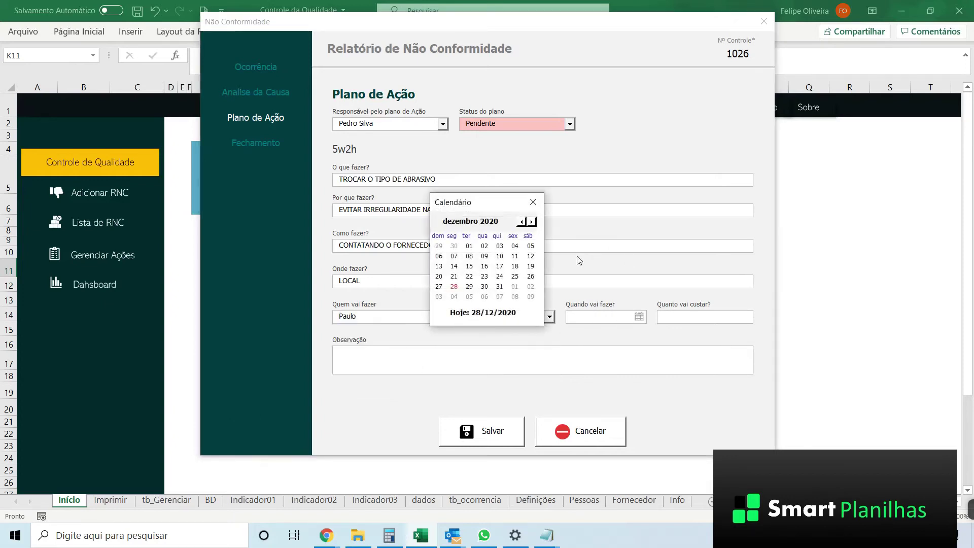
pyautogui.click(485, 287)
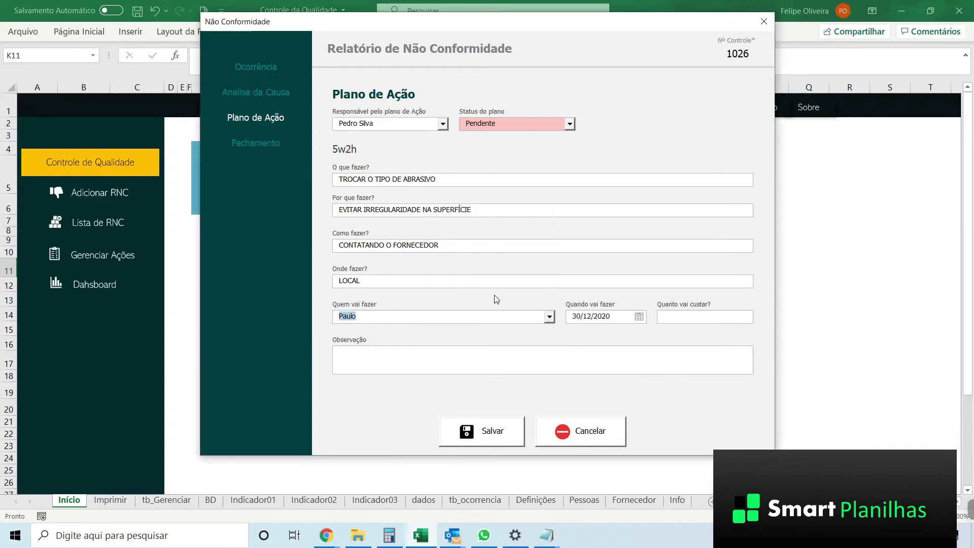
pyautogui.click(684, 318)
pyautogui.write('0')
# Change the action plan's status to Concluído.
pyautogui.click(569, 124)
pyautogui.click(516, 145)
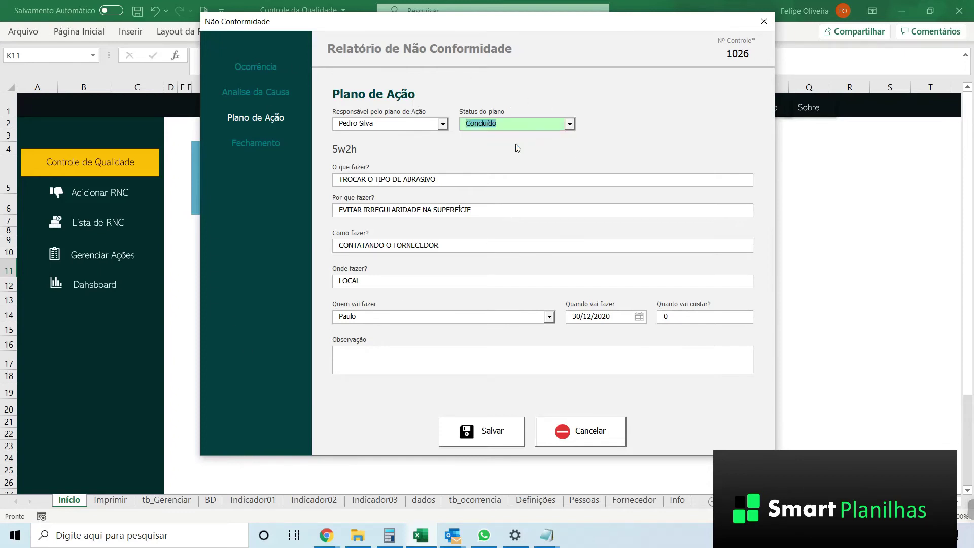
pyautogui.click(453, 179)
# Go to the report's closing section, assign the second listed person as responsible and rate the action as Eficaz.
pyautogui.click(268, 145)
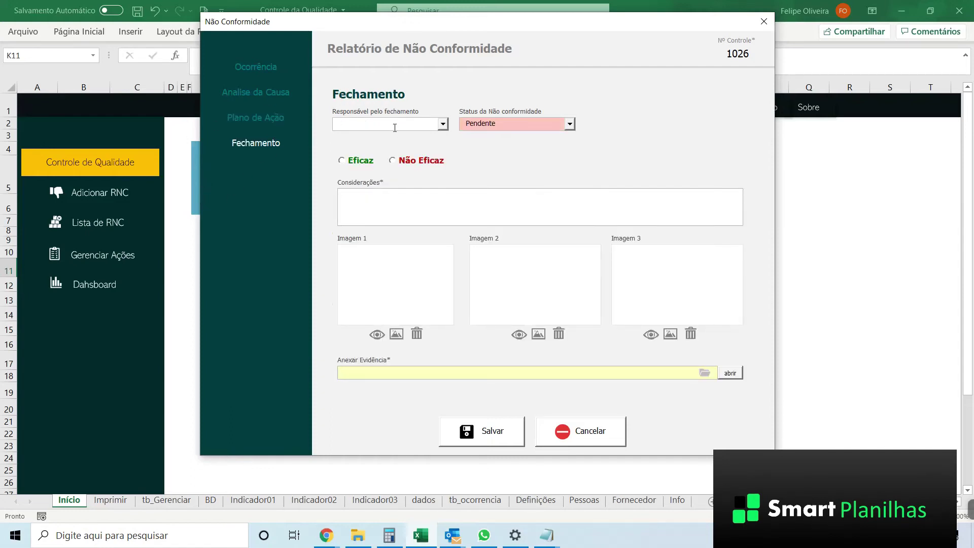
pyautogui.click(443, 123)
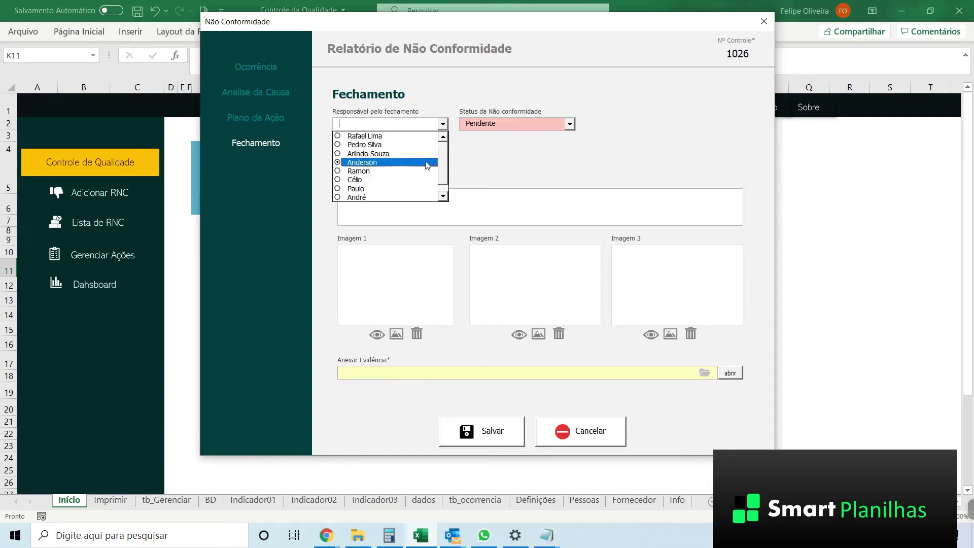
pyautogui.click(411, 145)
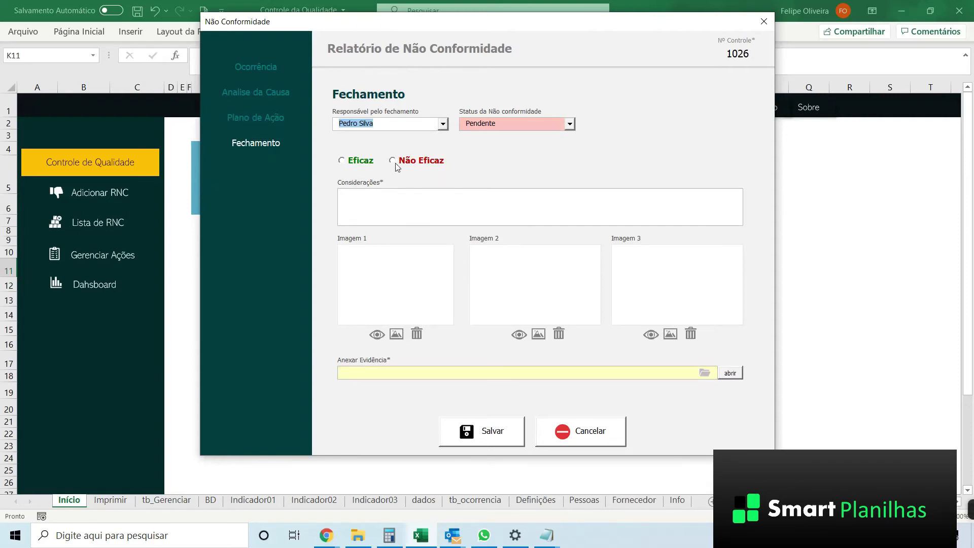
pyautogui.click(367, 163)
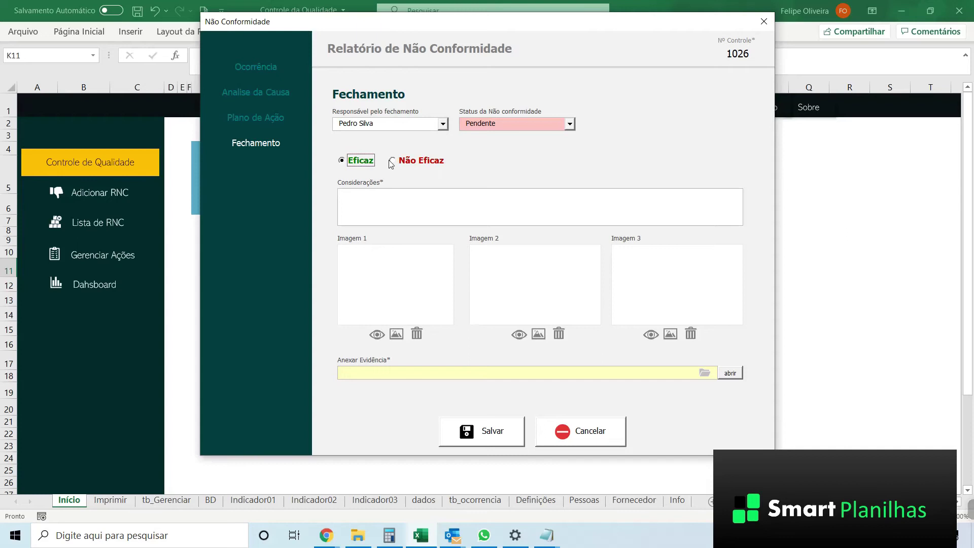
# Save the non-conformity report, leaving its closing status at Pendente and its considerations empty.
pyautogui.click(389, 208)
pyautogui.click(570, 123)
pyautogui.click(614, 135)
pyautogui.click(495, 431)
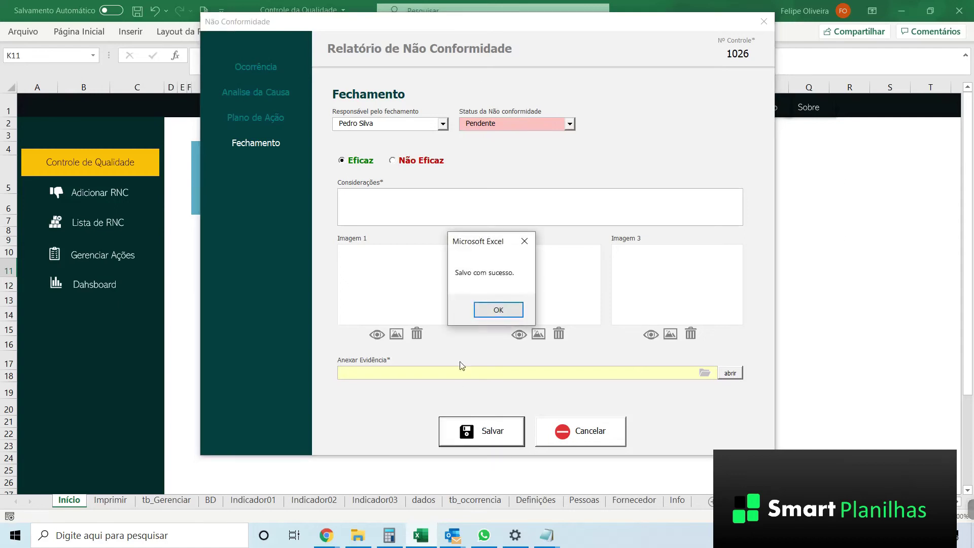
pyautogui.click(496, 314)
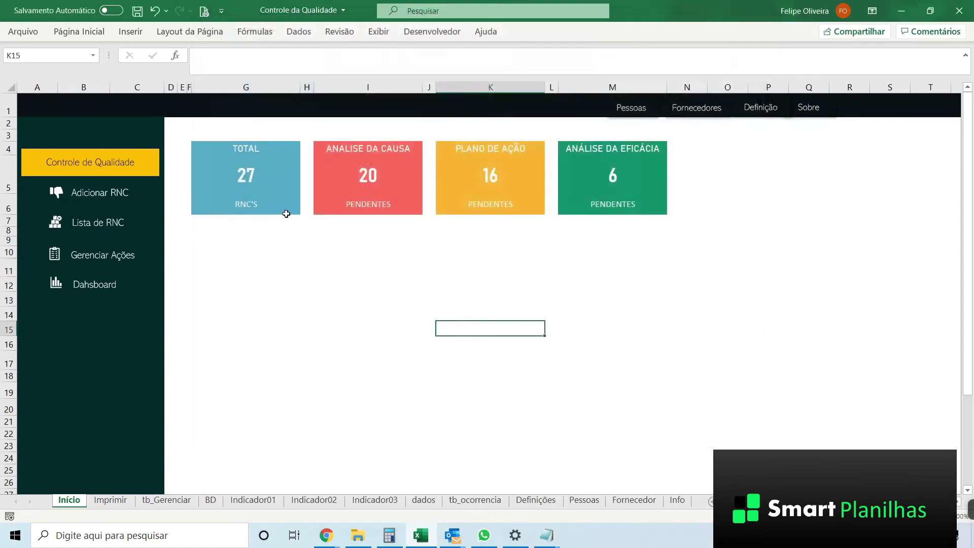
# Review the home sheet's total of RNCs and the pending counts for cause analysis, action plan and effectiveness analysis.
pyautogui.click(246, 132)
pyautogui.click(253, 174)
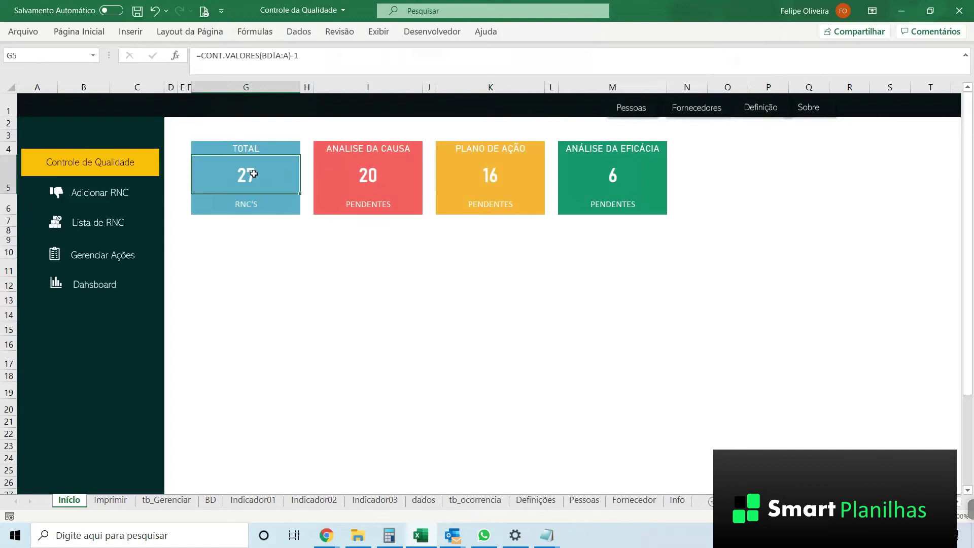
pyautogui.click(367, 175)
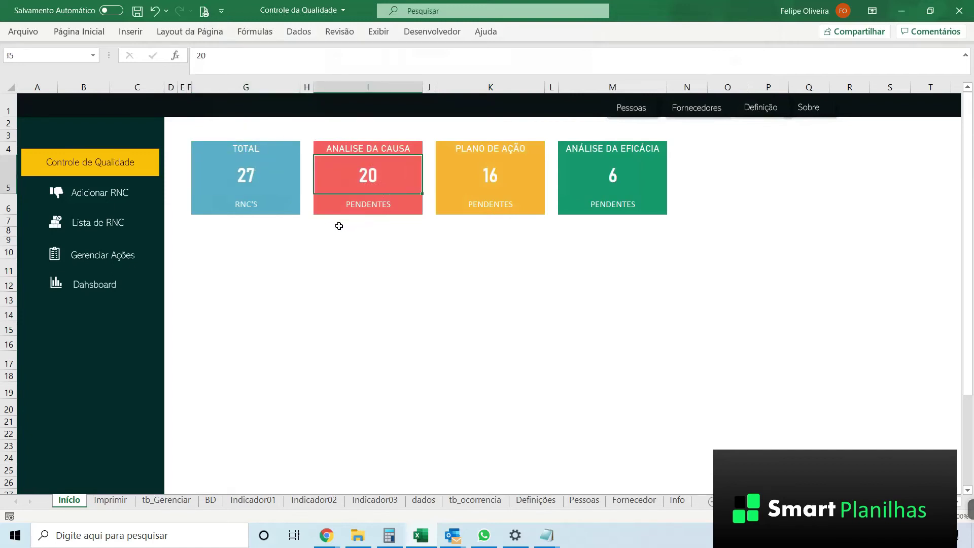
pyautogui.click(515, 182)
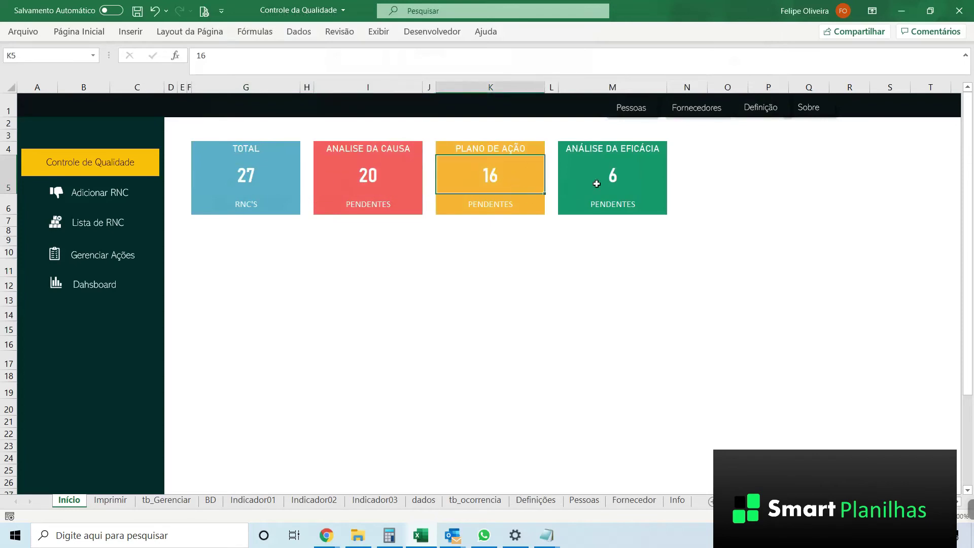
pyautogui.click(615, 185)
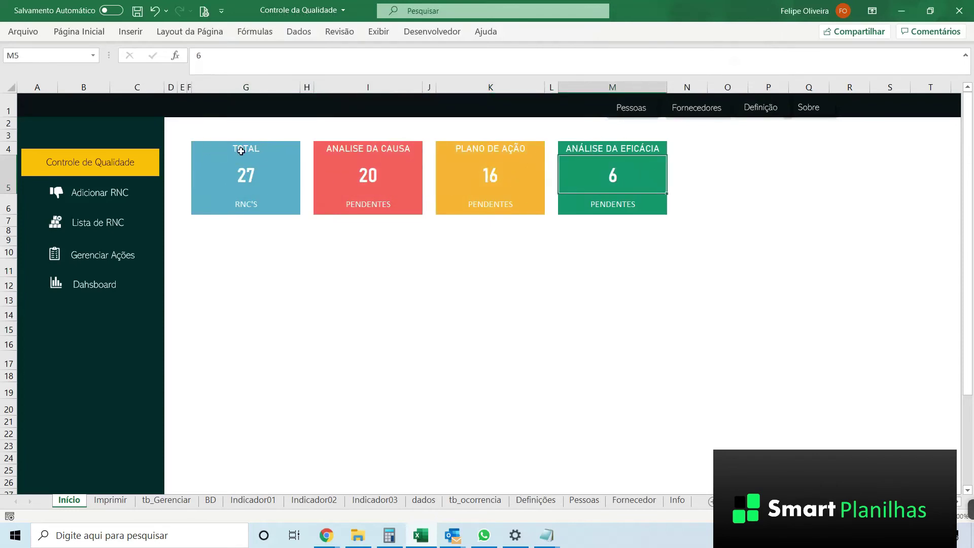
# Update the managed actions and examine their RNC numbers, descriptions, action types, responsible people and deadlines in the resulting table.
pyautogui.click(109, 259)
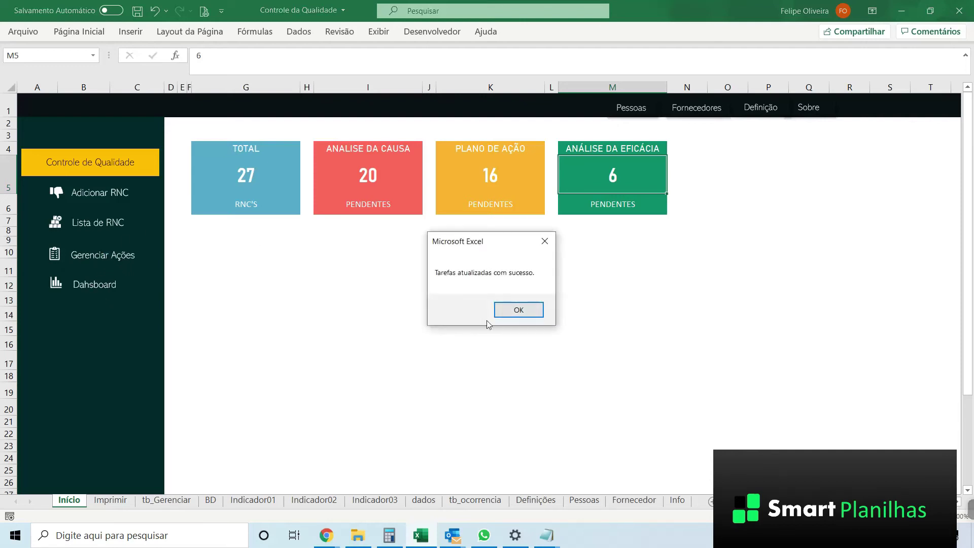
pyautogui.click(535, 309)
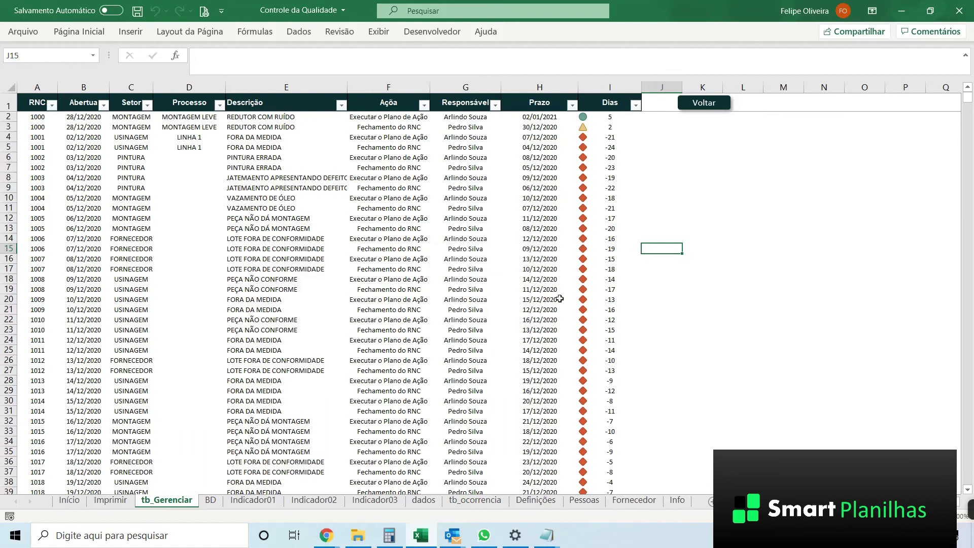
pyautogui.click(21, 129)
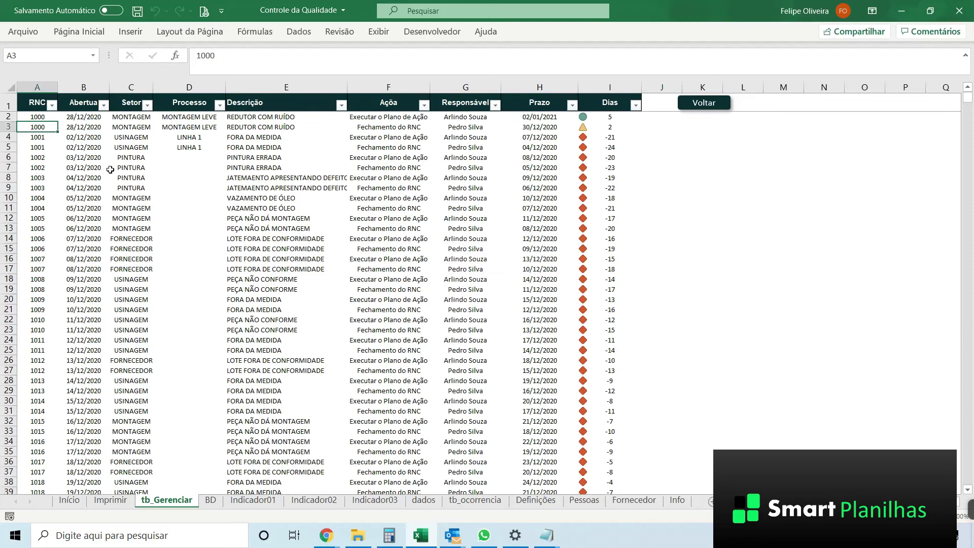
pyautogui.moveTo(260, 117); pyautogui.dragTo(260, 218)
pyautogui.click(418, 138)
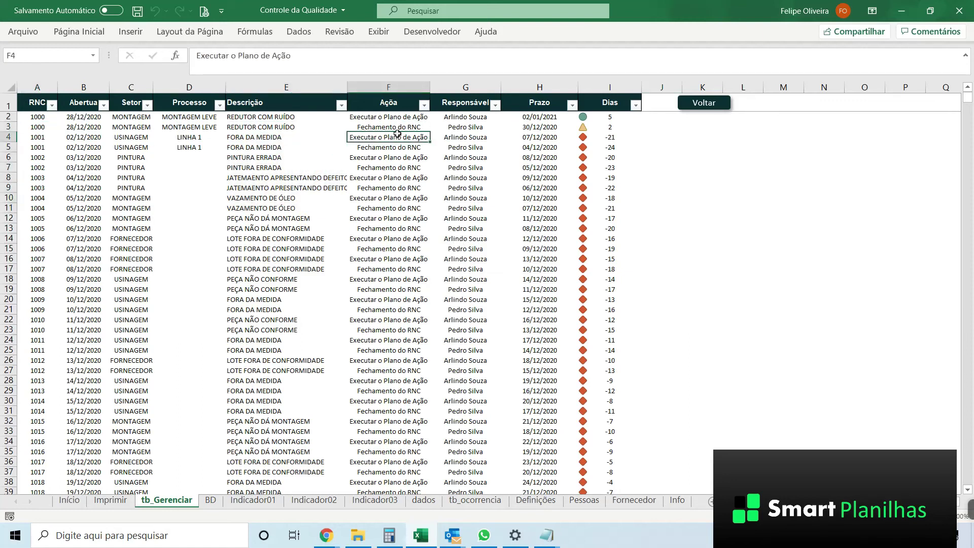
pyautogui.click(461, 137)
pyautogui.click(510, 133)
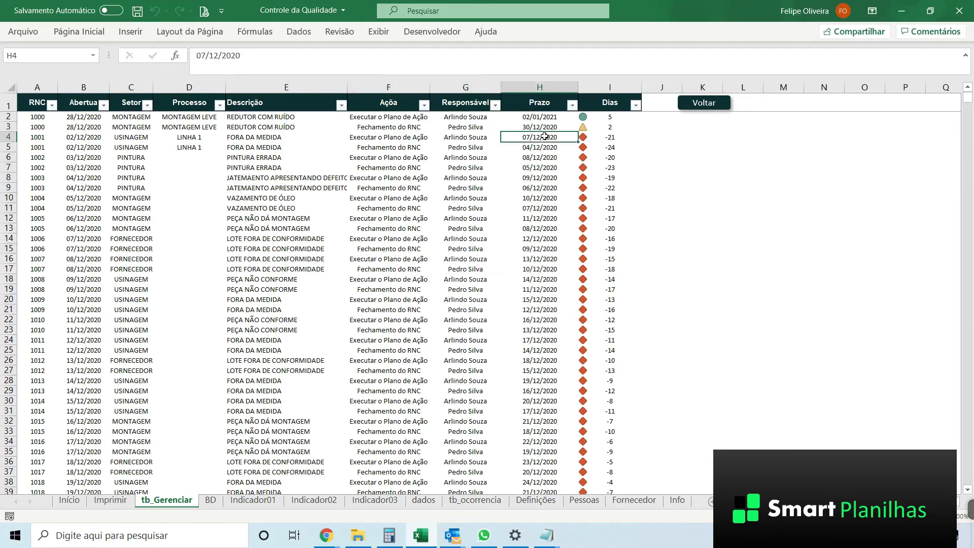
# Look through the rest of the managed actions and return to the home sheet.
pyautogui.scroll(-1, 399, 187)
pyautogui.scroll(1, 399, 187)
pyautogui.scroll(-5, 310, 181)
pyautogui.scroll(5, 407, 176)
pyautogui.click(702, 104)
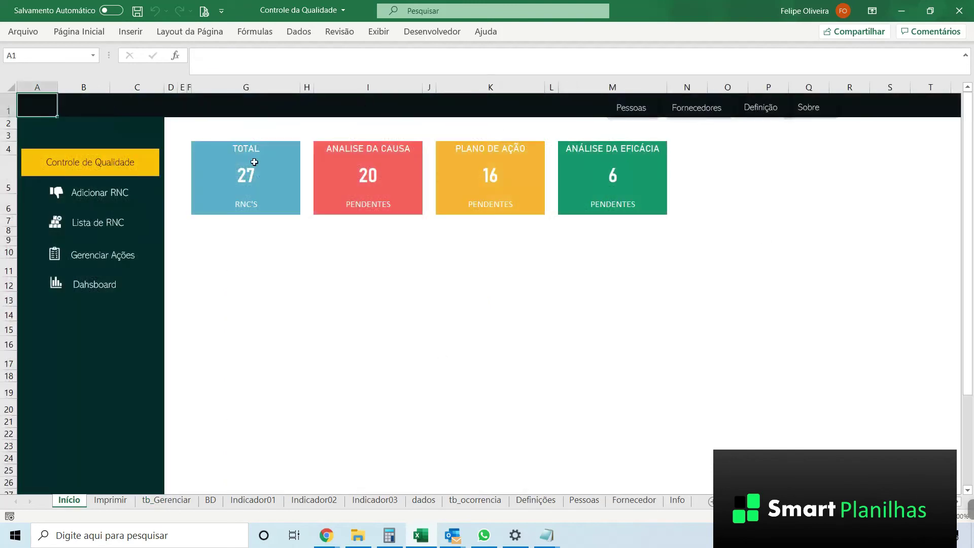
# Review the people register's names, roles and sectors and the supplier register's contacts and e-mails, returning to the home sheet after each.
pyautogui.click(256, 313)
pyautogui.click(205, 295)
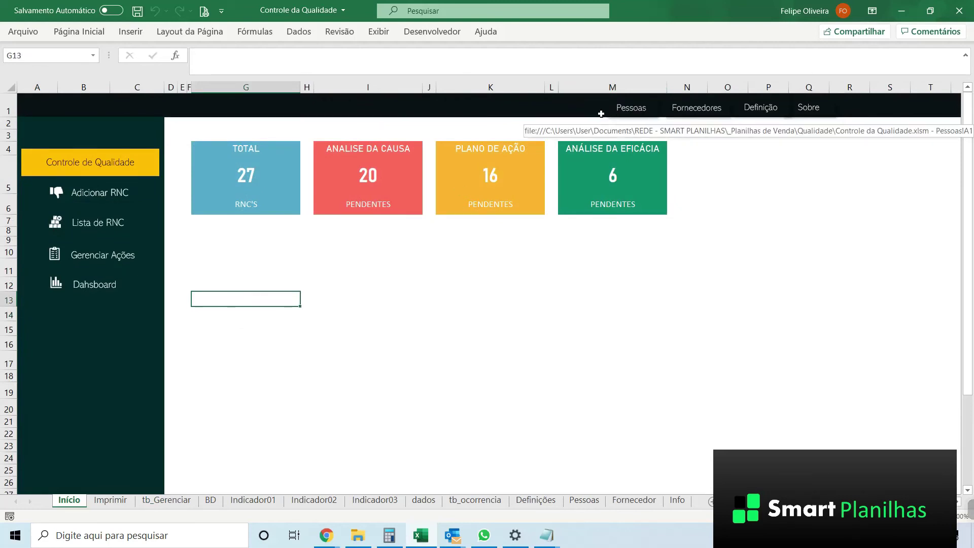
pyautogui.click(645, 111)
pyautogui.moveTo(81, 146); pyautogui.dragTo(166, 218)
pyautogui.moveTo(241, 156); pyautogui.dragTo(267, 203)
pyautogui.moveTo(369, 151); pyautogui.dragTo(381, 202)
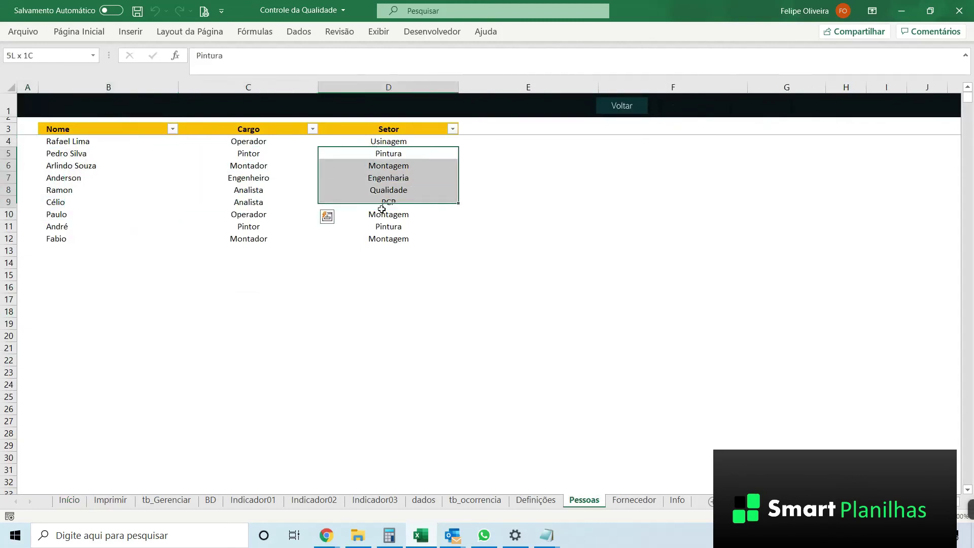
pyautogui.click(315, 237)
pyautogui.click(604, 107)
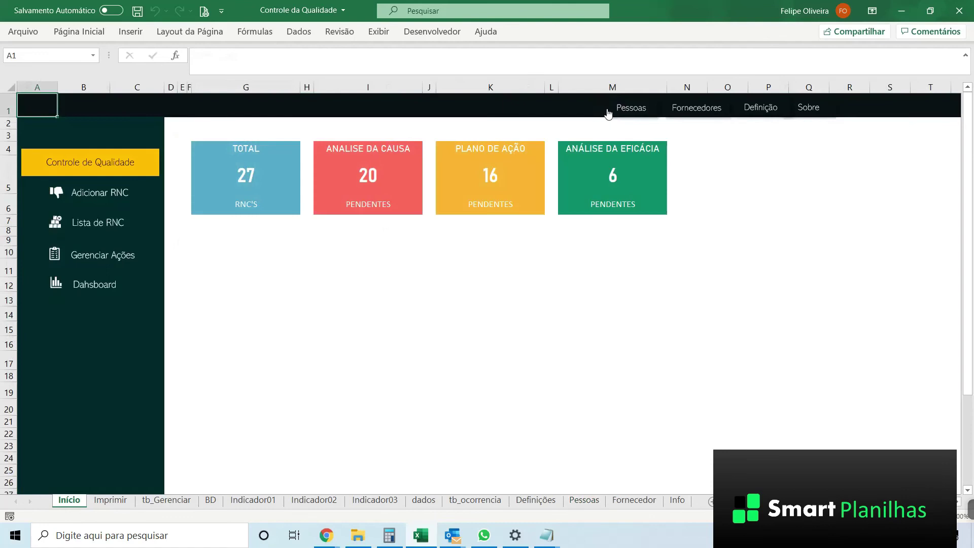
pyautogui.click(699, 108)
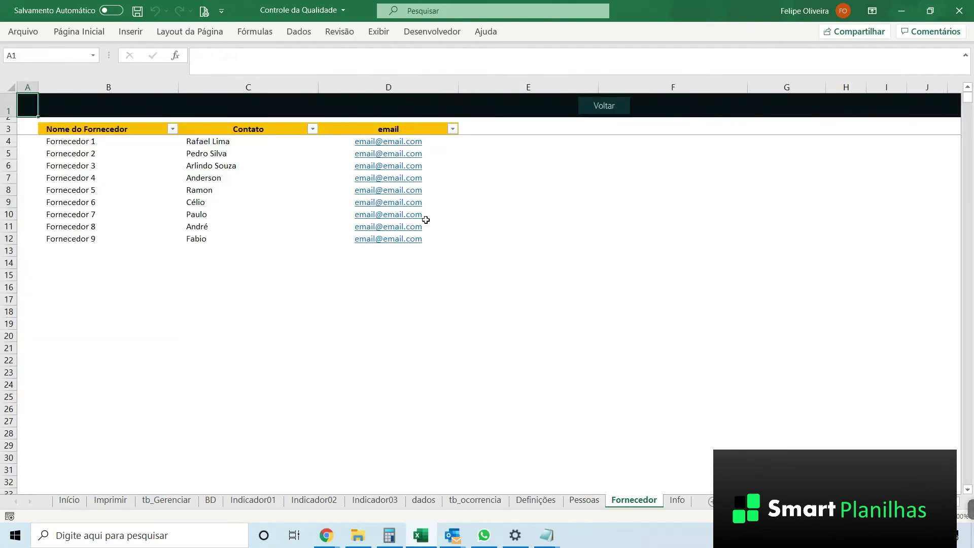
pyautogui.click(606, 108)
# Go to the definitions sheet and review its lists of sectors/locations and processes.
pyautogui.click(763, 108)
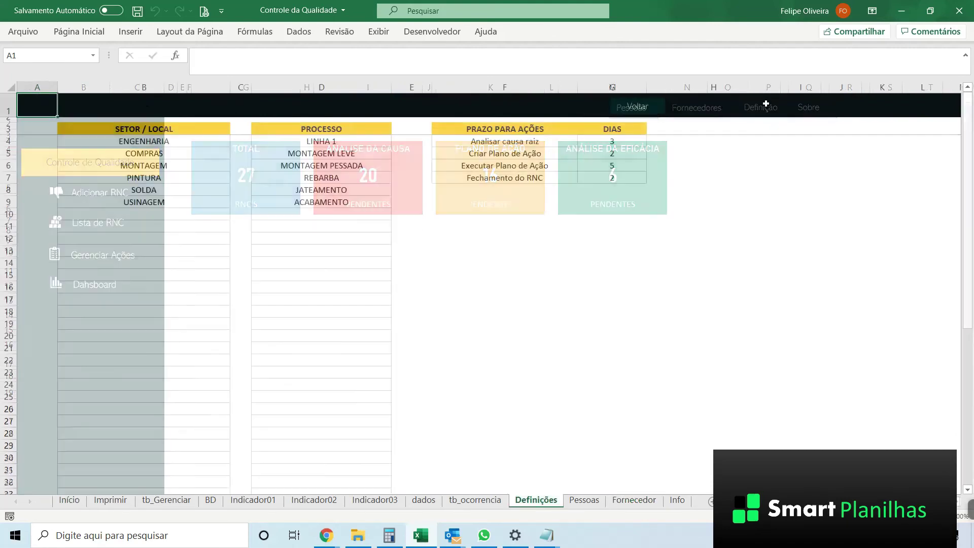
pyautogui.click(140, 168)
pyautogui.moveTo(147, 140); pyautogui.dragTo(139, 276)
pyautogui.moveTo(302, 147); pyautogui.dragTo(289, 243)
pyautogui.click(322, 224)
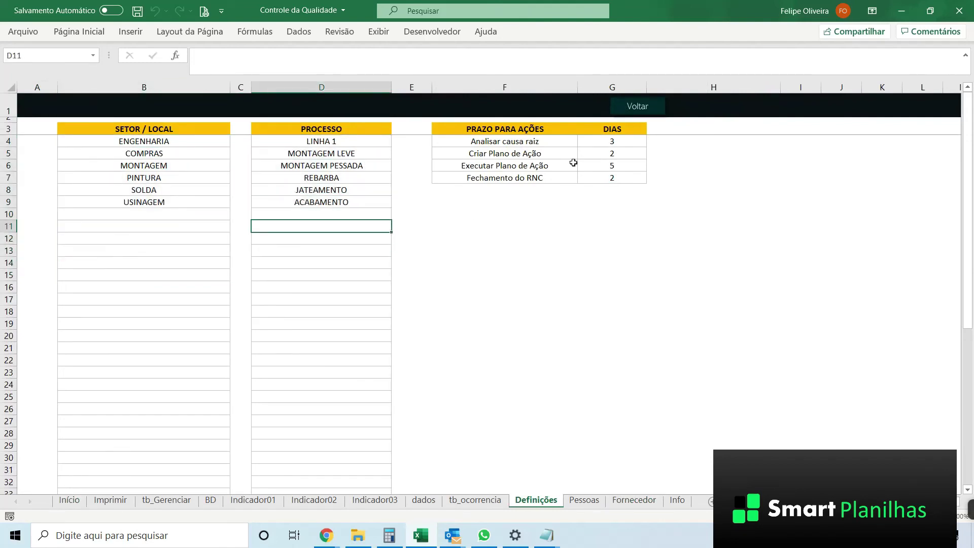
# Examine the deadline in days defined for each action, from root cause analysis to RNC closing, and return to the home sheet.
pyautogui.click(635, 139)
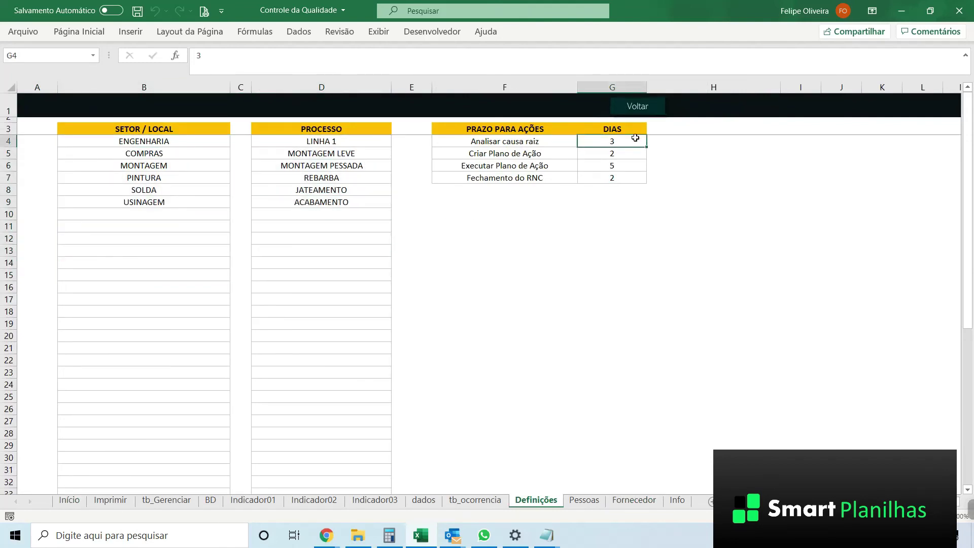
pyautogui.click(561, 164)
pyautogui.click(562, 138)
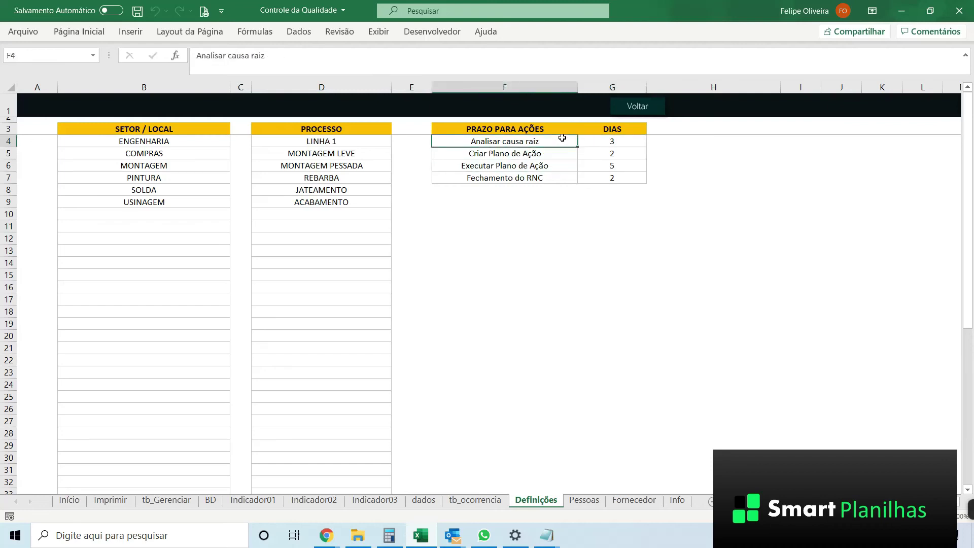
pyautogui.click(634, 141)
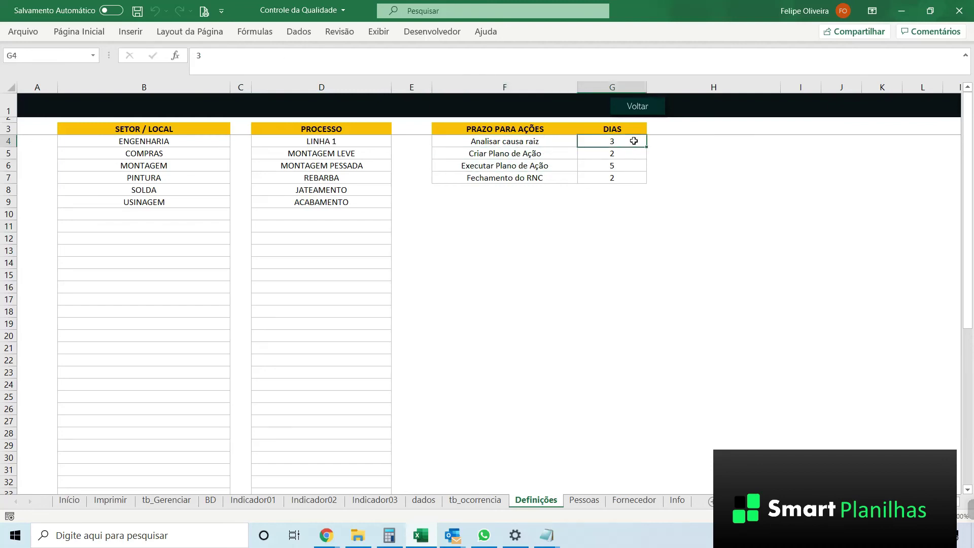
pyautogui.click(635, 153)
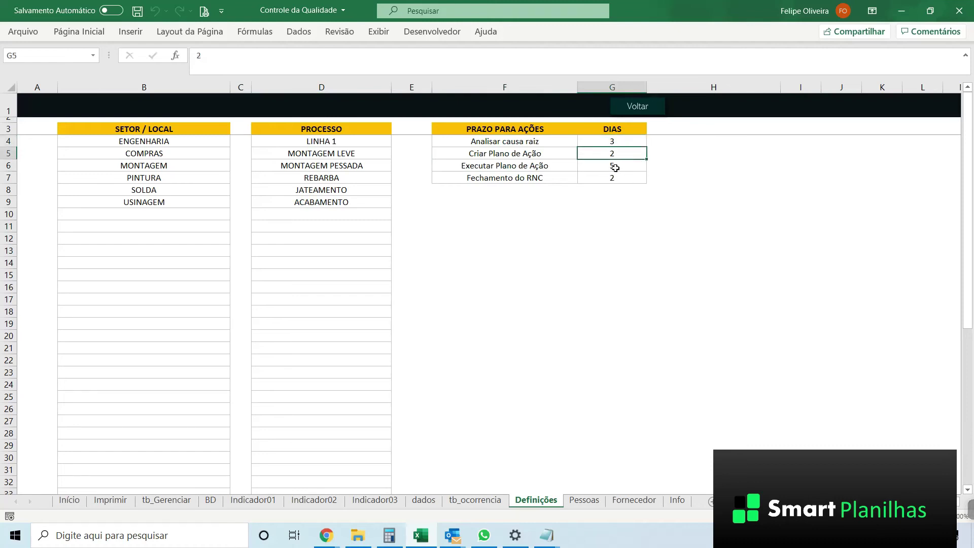
pyautogui.click(624, 163)
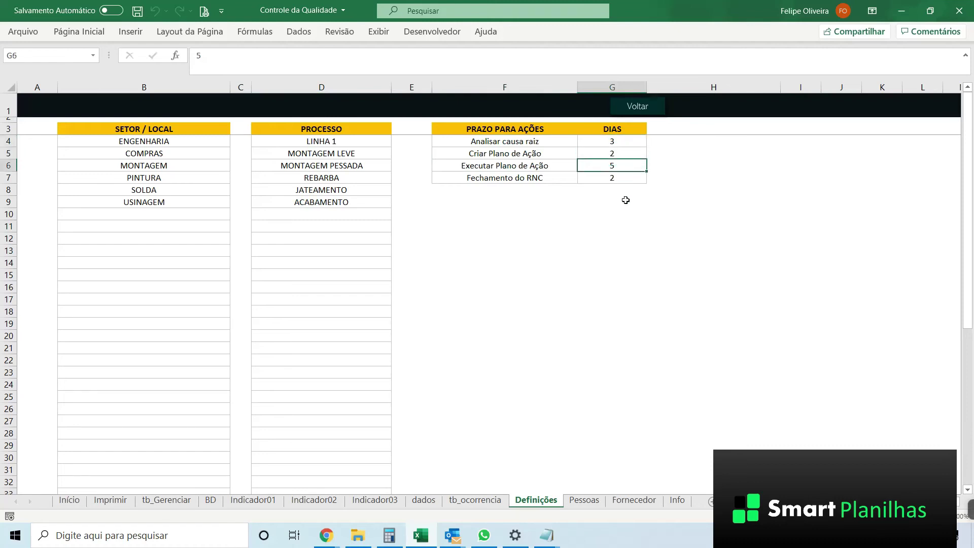
pyautogui.click(624, 179)
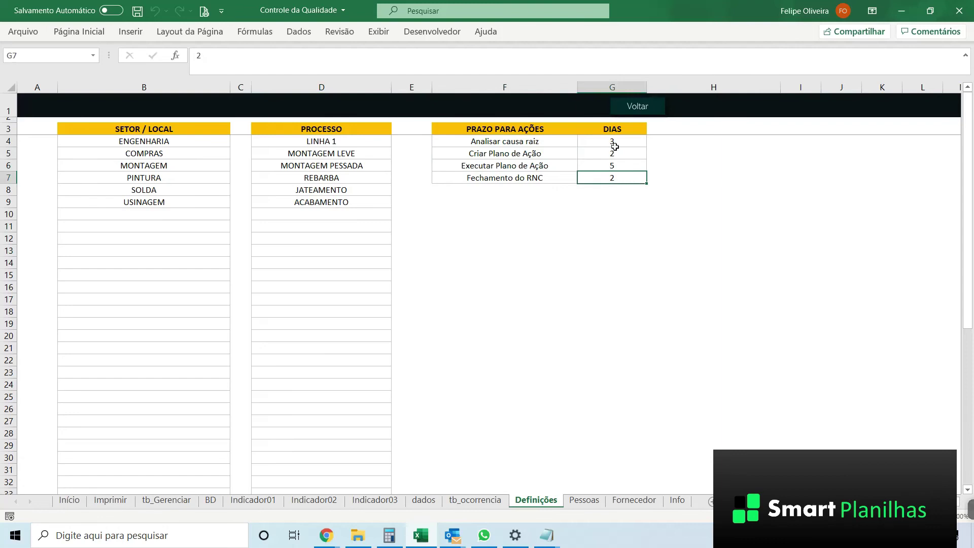
pyautogui.click(625, 105)
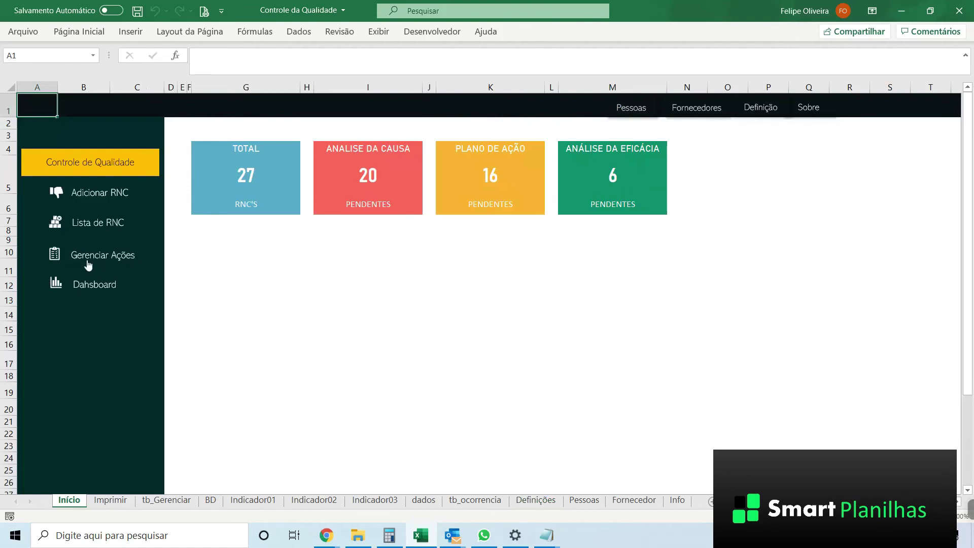
# Open the non-conformity list and look at its period filter and RNC status options without applying a status.
pyautogui.click(182, 252)
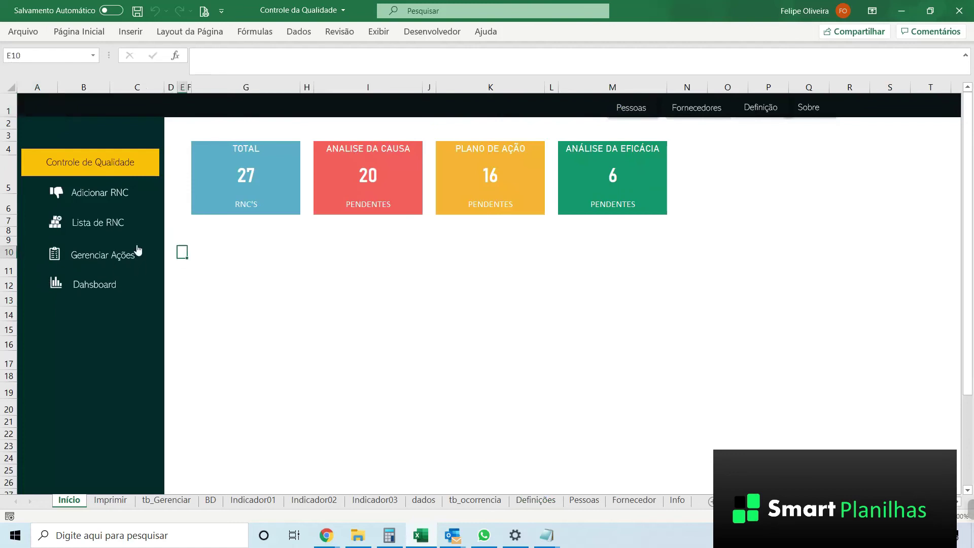
pyautogui.click(80, 226)
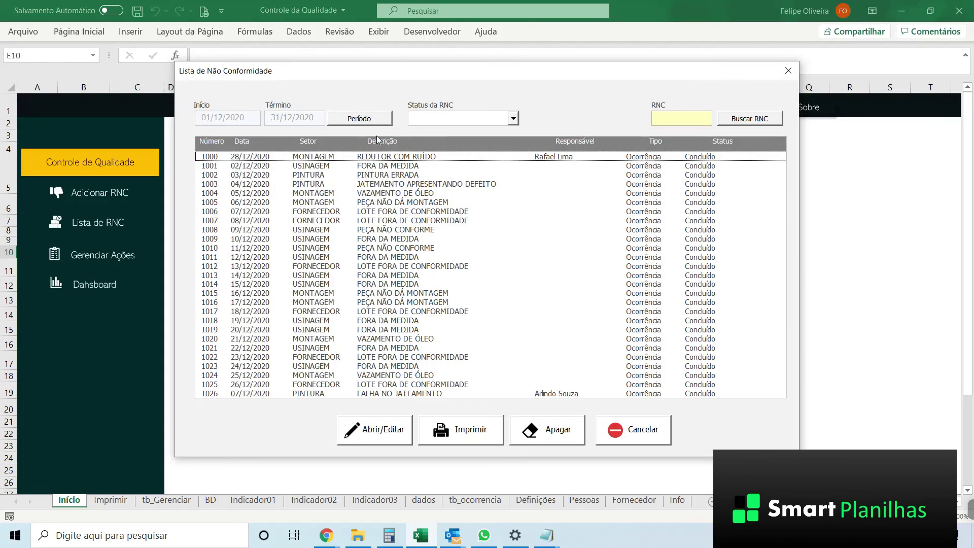
pyautogui.click(353, 122)
pyautogui.click(578, 174)
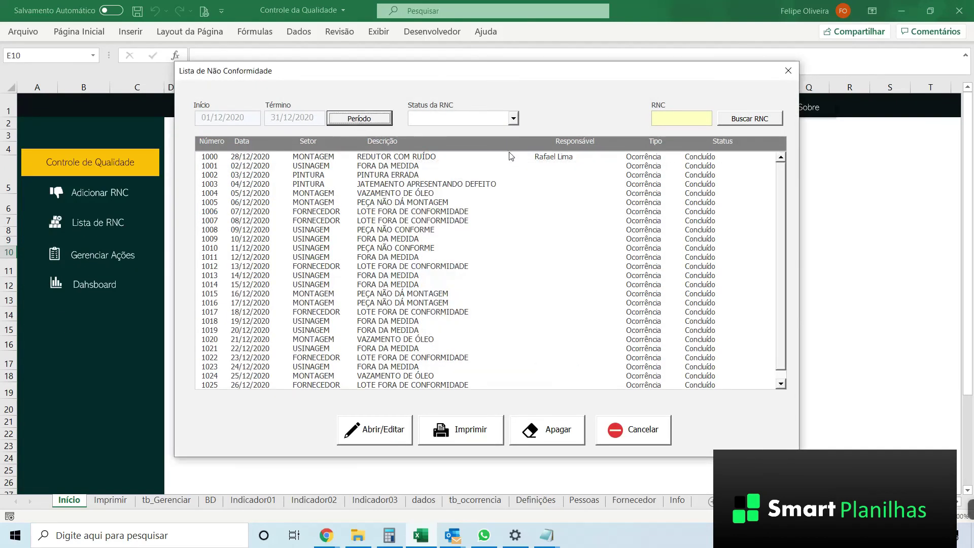
pyautogui.click(515, 119)
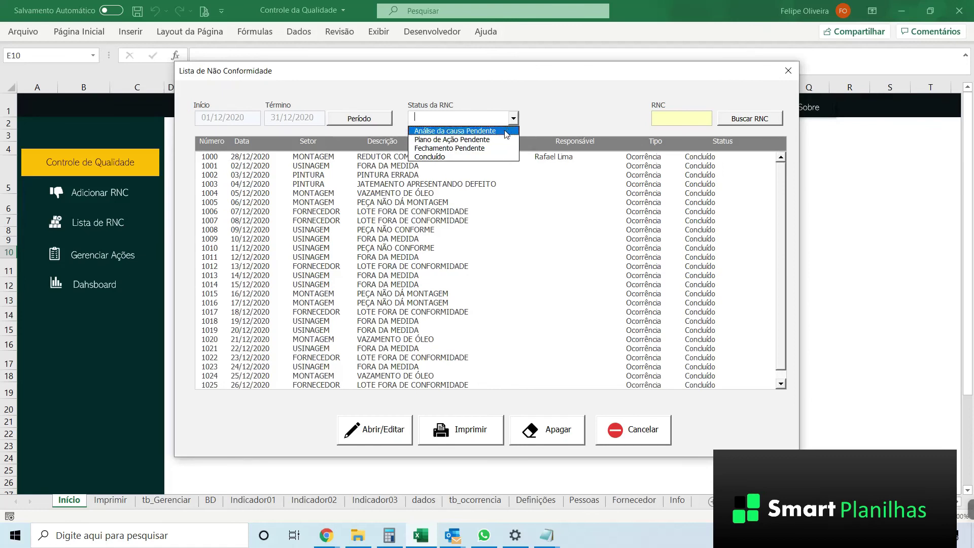
pyautogui.click(649, 141)
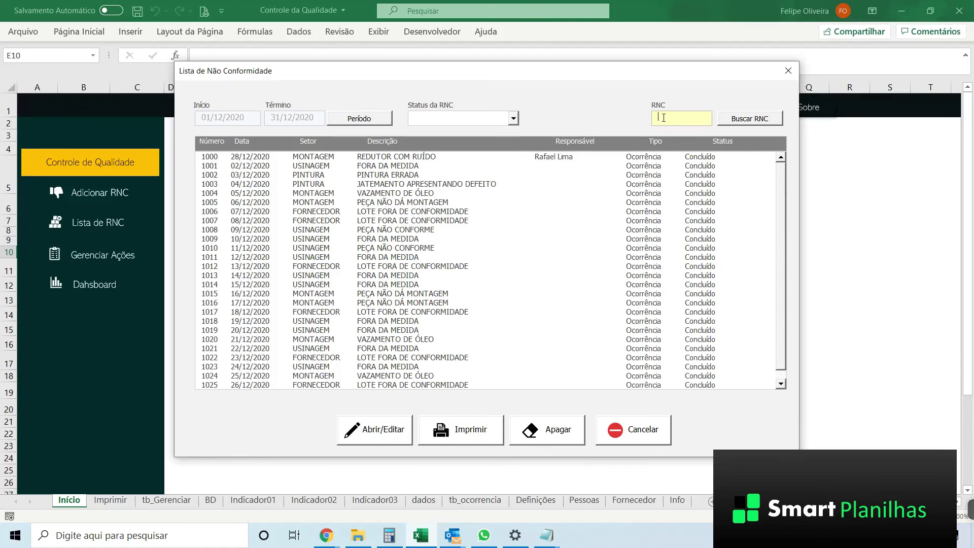
# Search the non-conformity list for RNC 1026 and open its report for editing.
pyautogui.scroll(-1, 786, 203)
pyautogui.scroll(1, 775, 263)
pyautogui.click(771, 118)
pyautogui.click(325, 158)
pyautogui.click(382, 430)
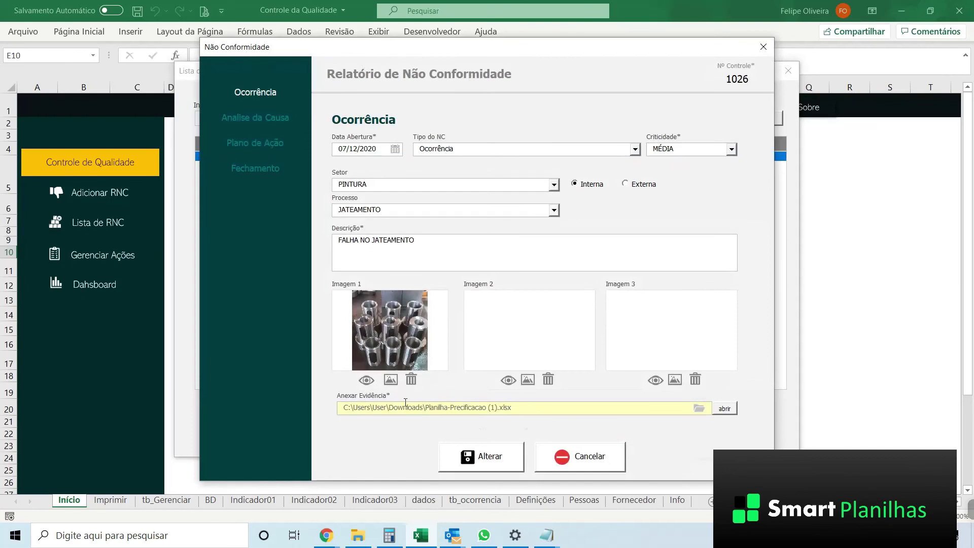
# Review the report's cause analysis, action plan, closing and occurrence sections and close it without making changes.
pyautogui.click(269, 120)
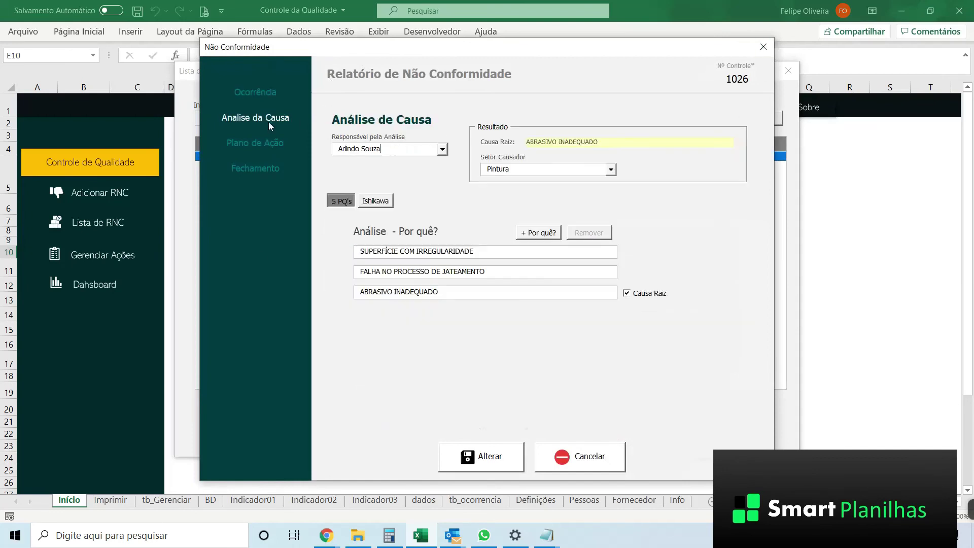
pyautogui.click(265, 143)
pyautogui.click(263, 170)
pyautogui.click(272, 93)
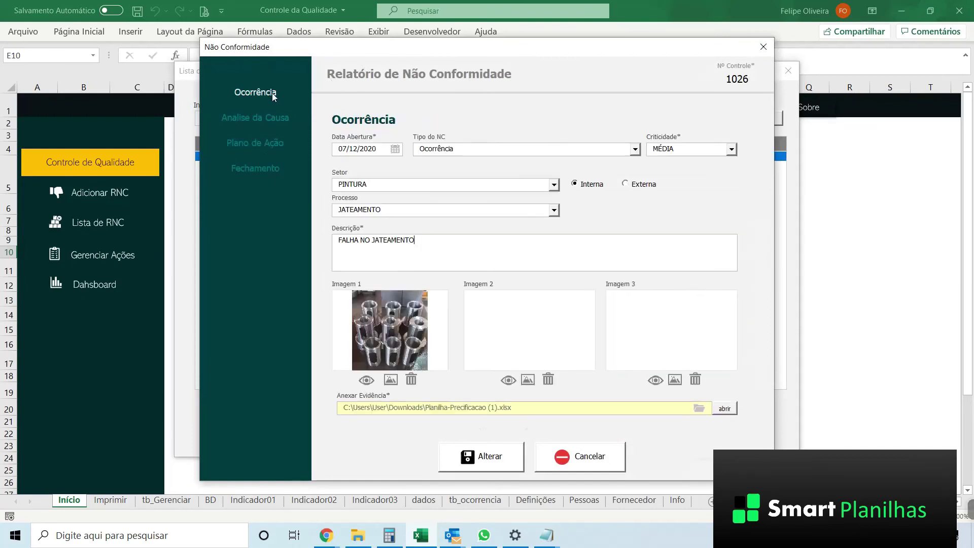
pyautogui.click(763, 47)
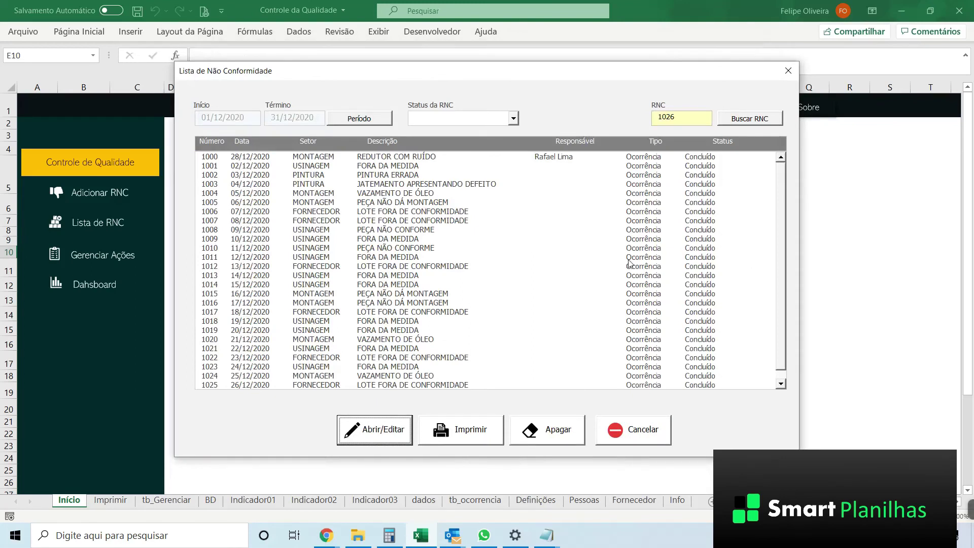
# Select RNC 1026 in the full non-conformity list and generate its print preview.
pyautogui.click(336, 378)
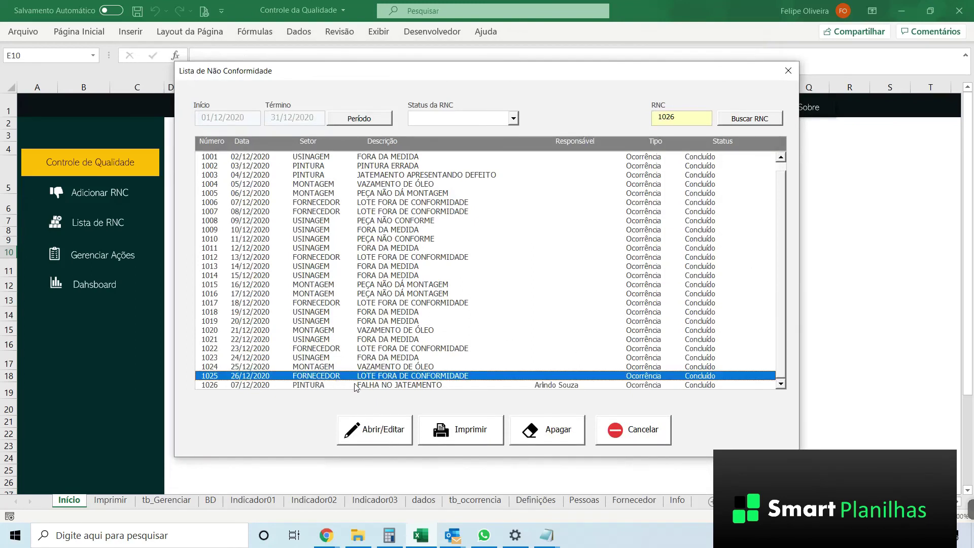
pyautogui.click(354, 384)
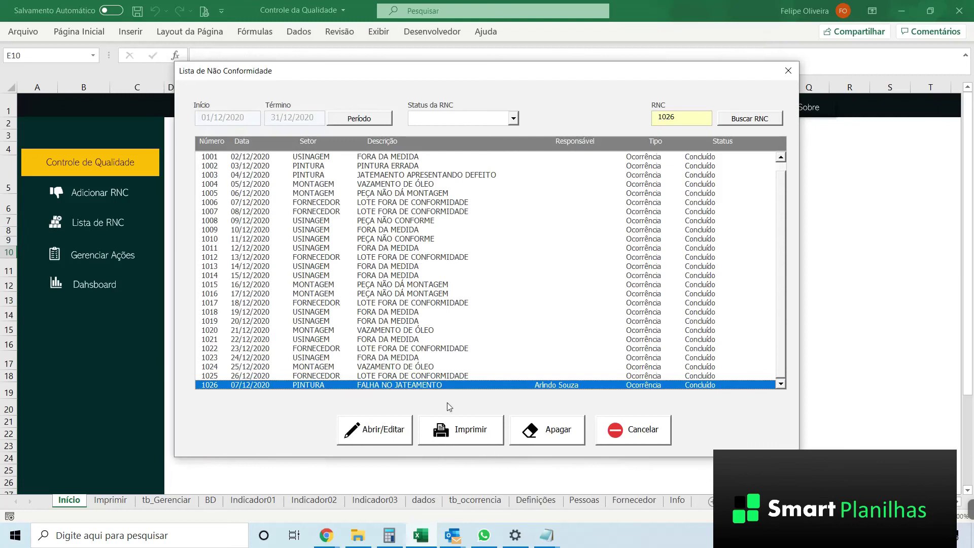
pyautogui.click(472, 432)
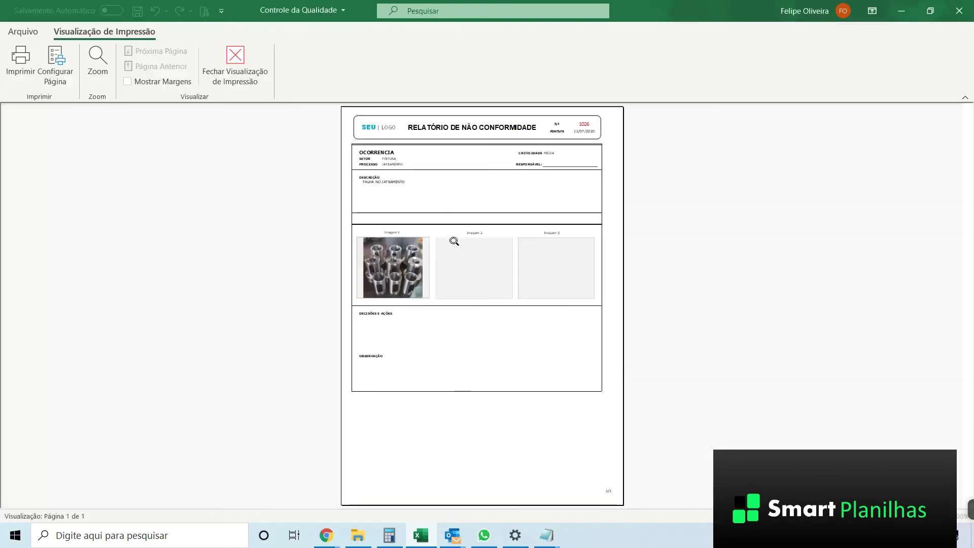
# Examine the printable report at a larger size, from its header and occurrence details to the images, decisions and observation areas.
pyautogui.click(463, 143)
pyautogui.scroll(2, 429, 257)
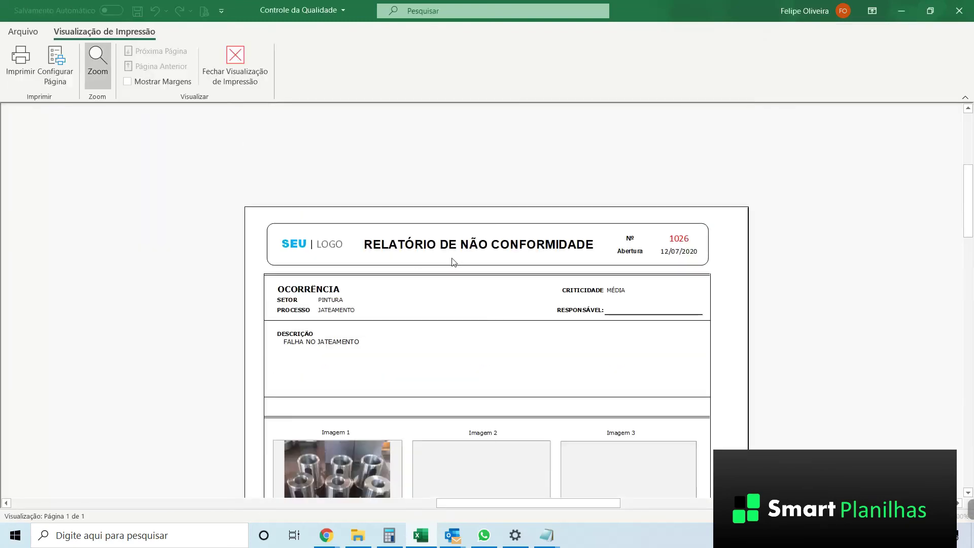
pyautogui.scroll(-5, 504, 253)
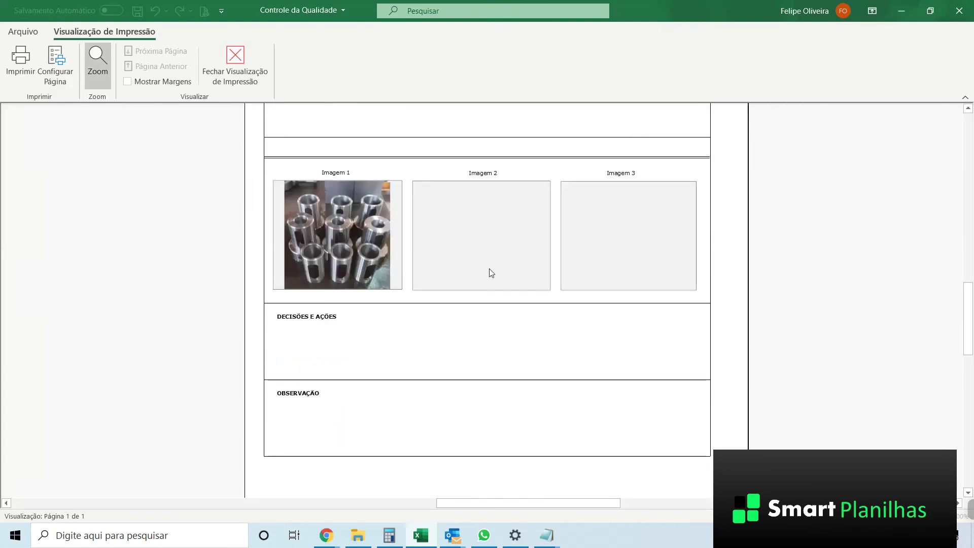
pyautogui.scroll(5, 491, 273)
pyautogui.scroll(-2, 499, 285)
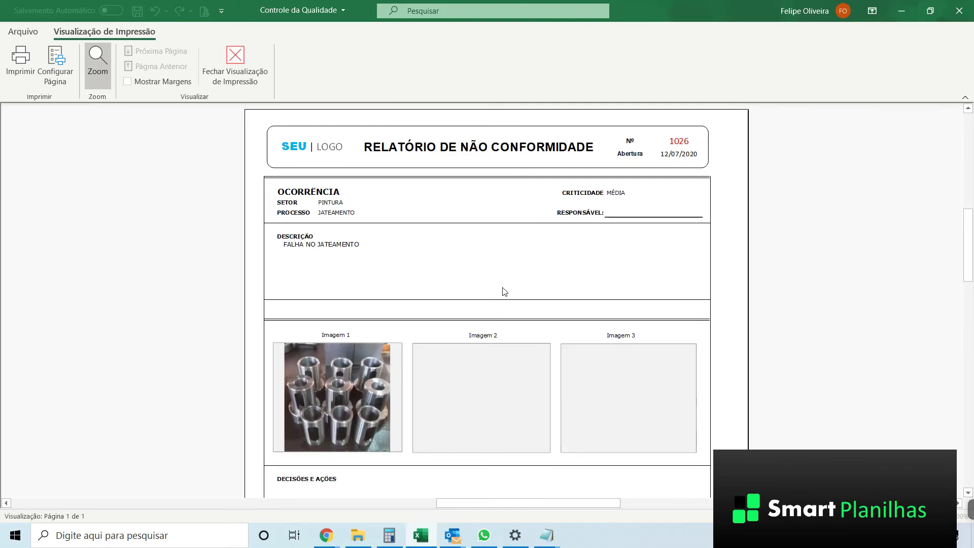
pyautogui.scroll(-2, 505, 291)
pyautogui.scroll(2, 509, 293)
pyautogui.scroll(-3, 509, 293)
pyautogui.scroll(2, 509, 292)
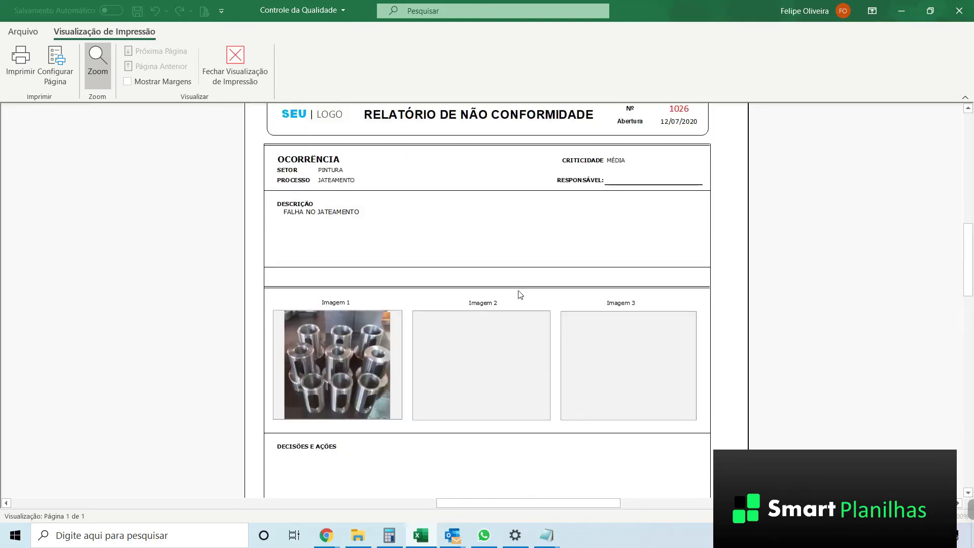
# Recheck RNC 1026's printable report from the occurrence data through the images to the observation area and close the print preview.
pyautogui.scroll(1, 519, 295)
pyautogui.scroll(-1, 512, 296)
pyautogui.scroll(1, 447, 296)
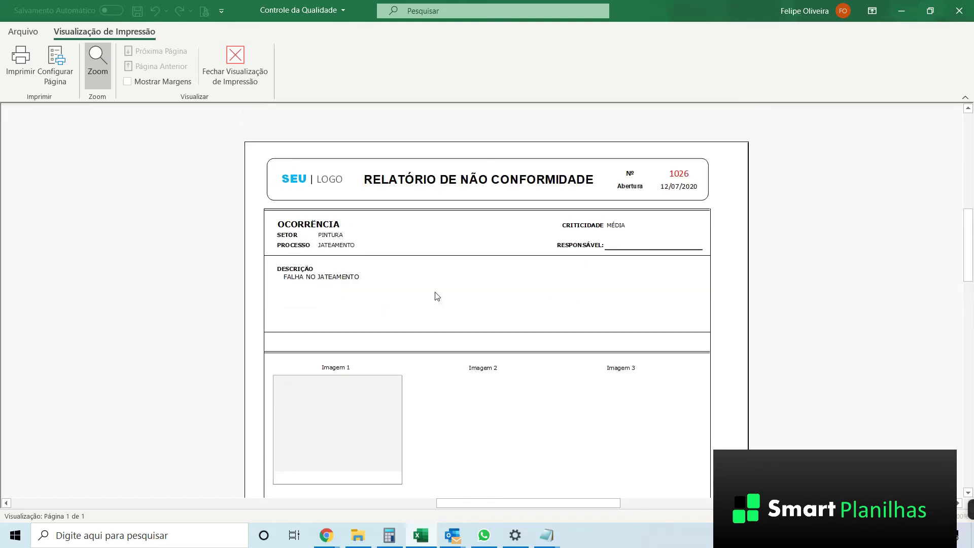
pyautogui.scroll(-1, 399, 252)
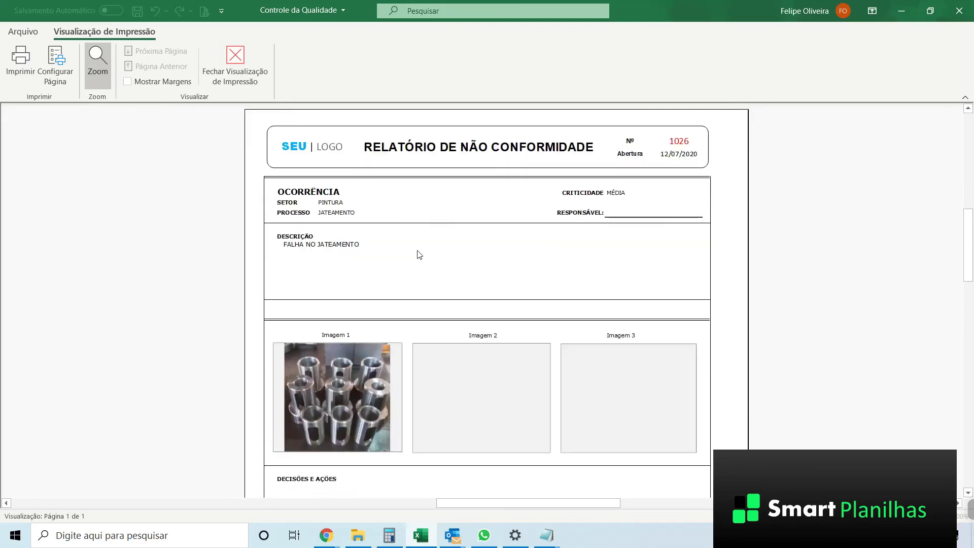
pyautogui.scroll(-2, 488, 306)
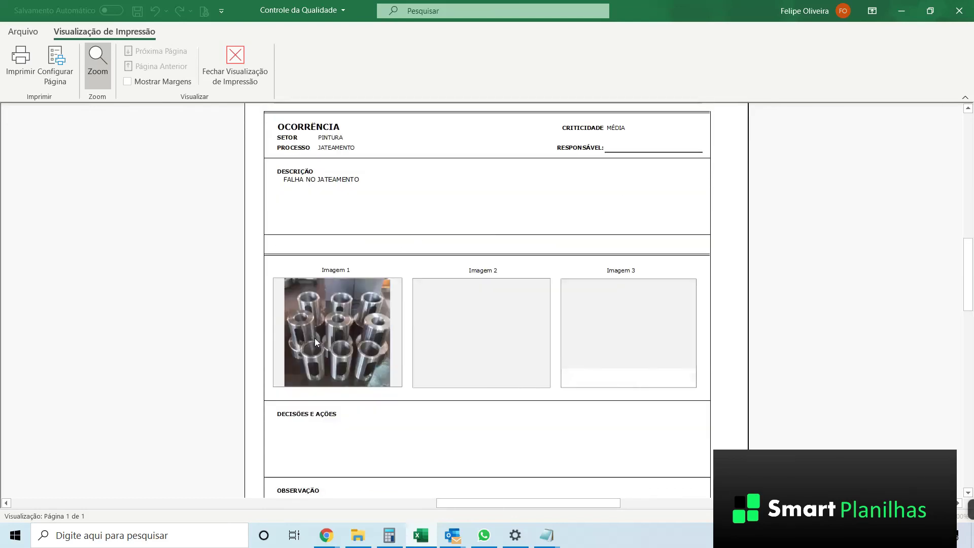
pyautogui.scroll(-3, 640, 346)
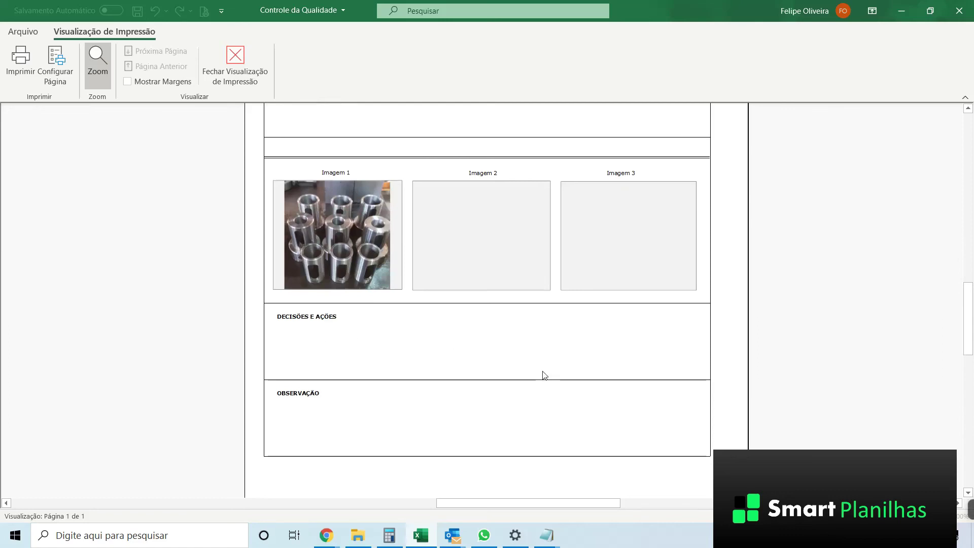
pyautogui.scroll(9, 502, 379)
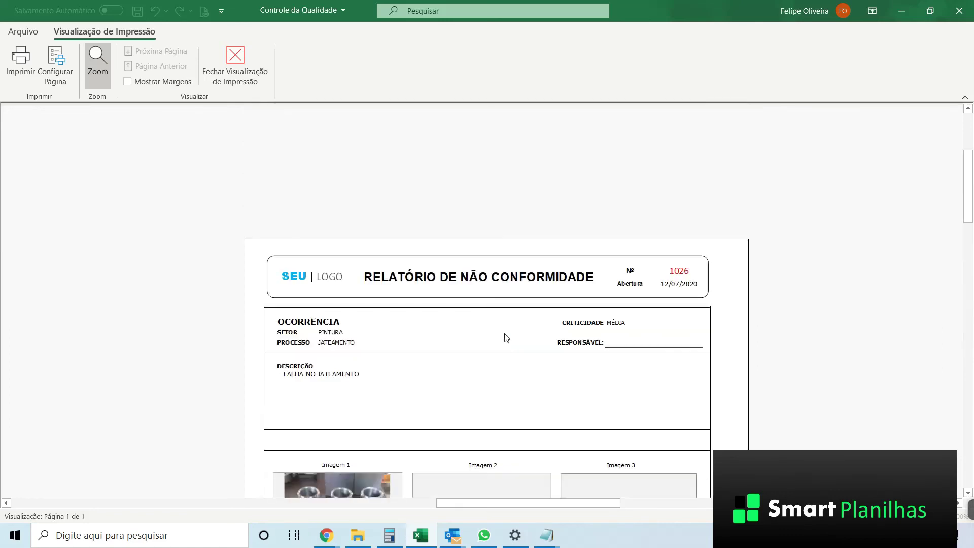
pyautogui.scroll(-3, 439, 269)
pyautogui.scroll(3, 474, 213)
pyautogui.click(235, 66)
# Open the dashboard from the start sheet and examine the general indicators, including the total of non-conformities.
pyautogui.click(357, 314)
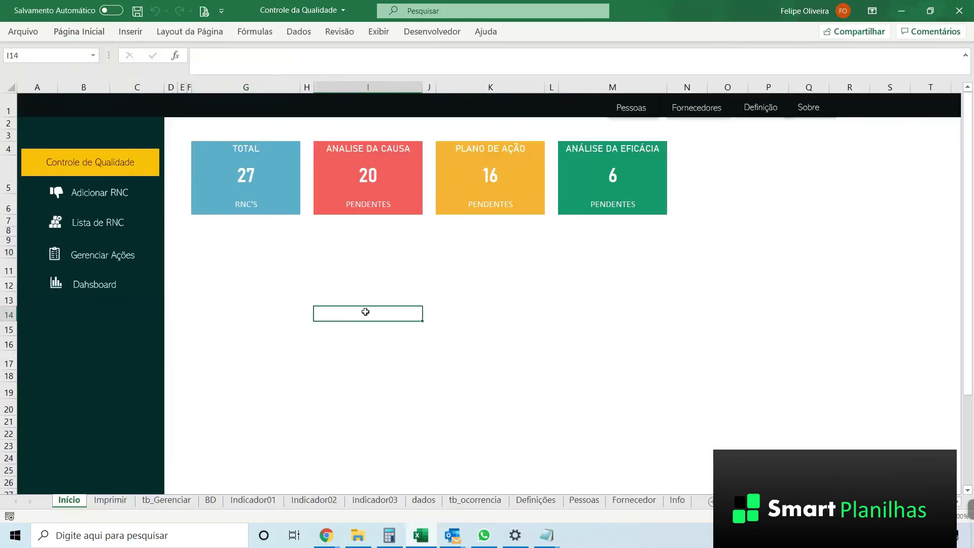
pyautogui.click(548, 242)
pyautogui.click(361, 284)
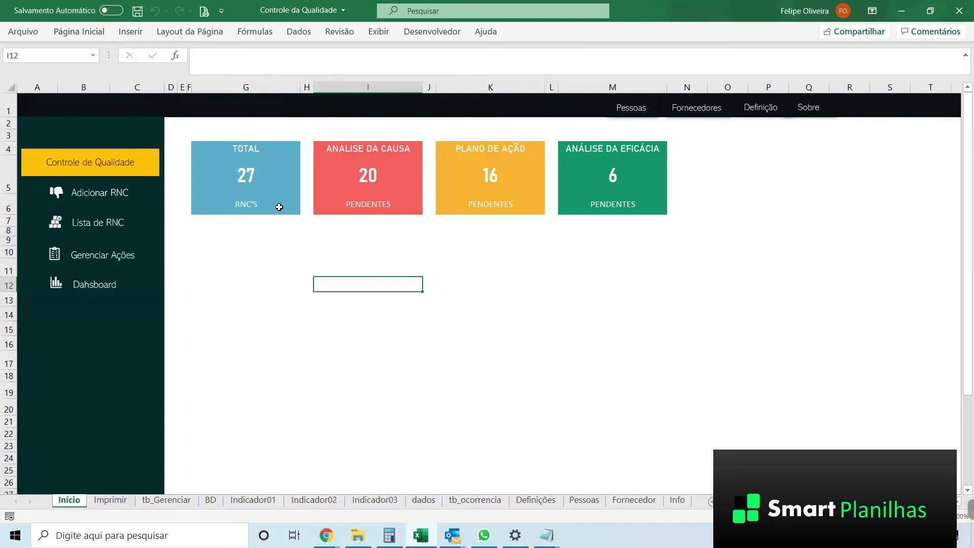
pyautogui.click(96, 285)
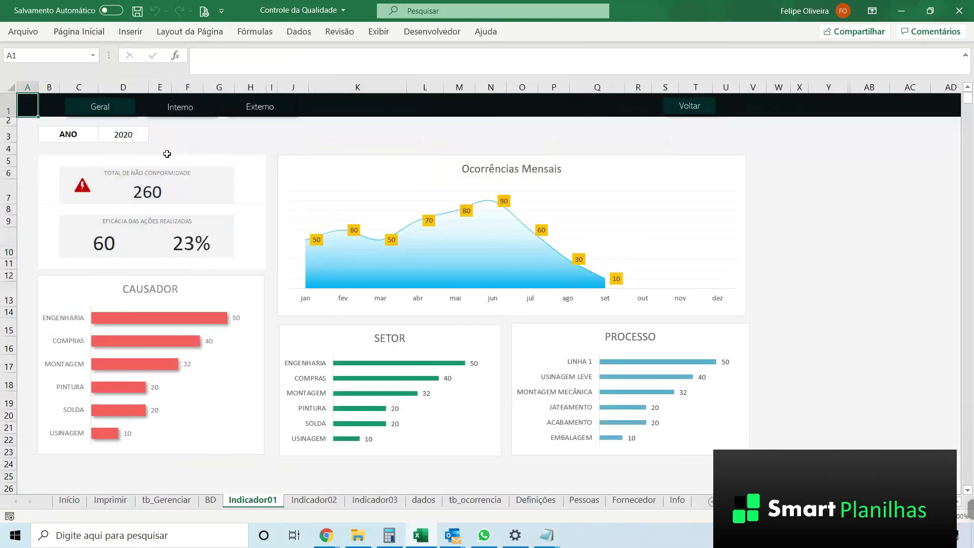
pyautogui.click(152, 193)
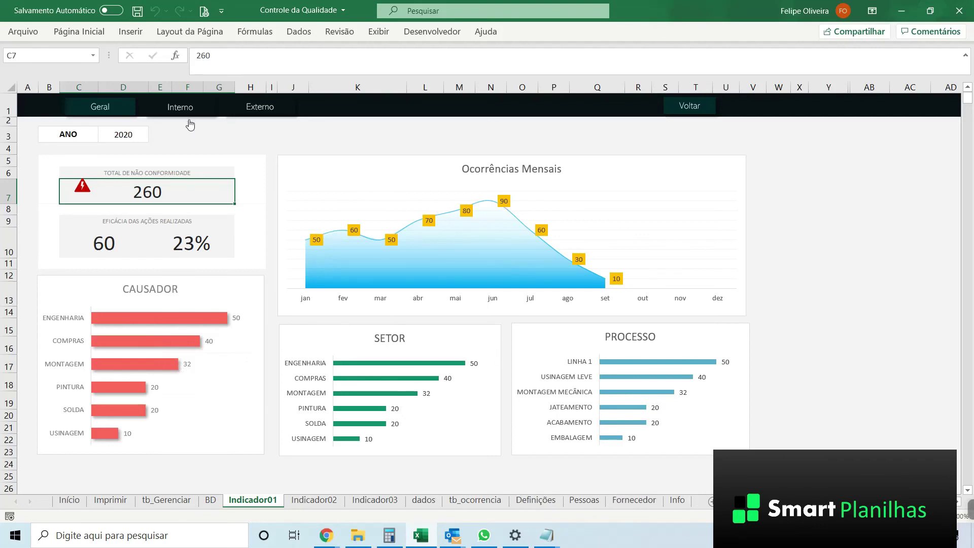
# Show the internal indicators and examine the severity levels, action effectiveness and monthly non-conformities by area.
pyautogui.click(180, 108)
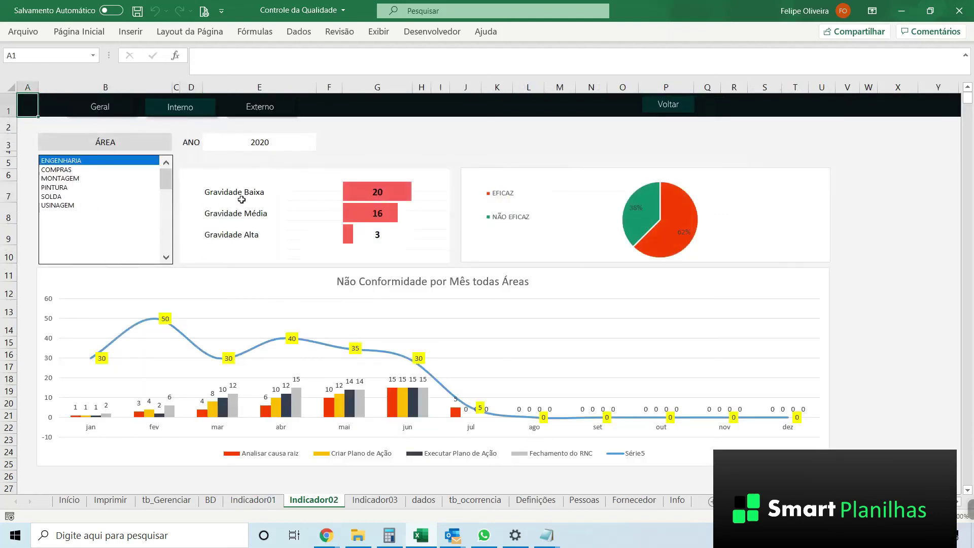
pyautogui.click(310, 189)
pyautogui.click(267, 211)
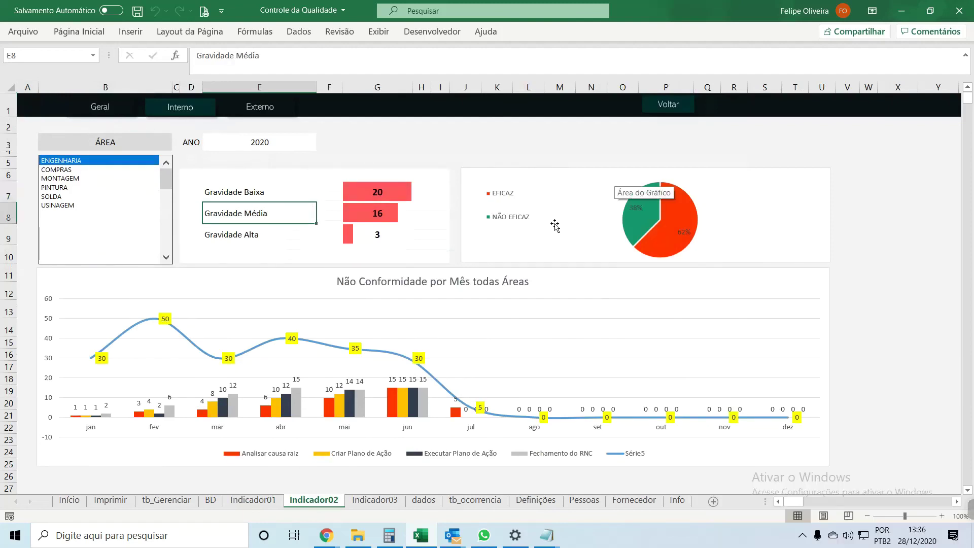
# Show the external supplier indicators, examine their severity and effectiveness charts, and return to the start sheet.
pyautogui.click(254, 112)
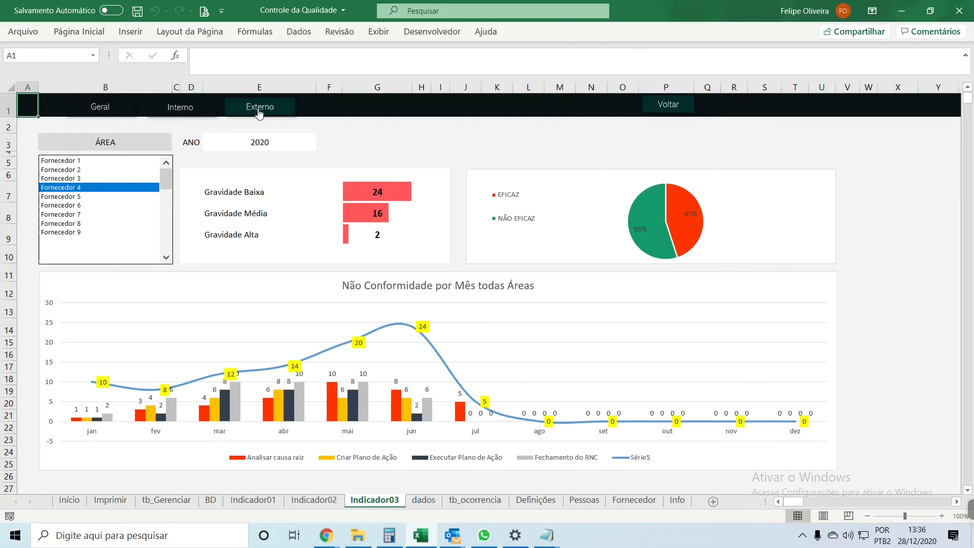
pyautogui.click(261, 173)
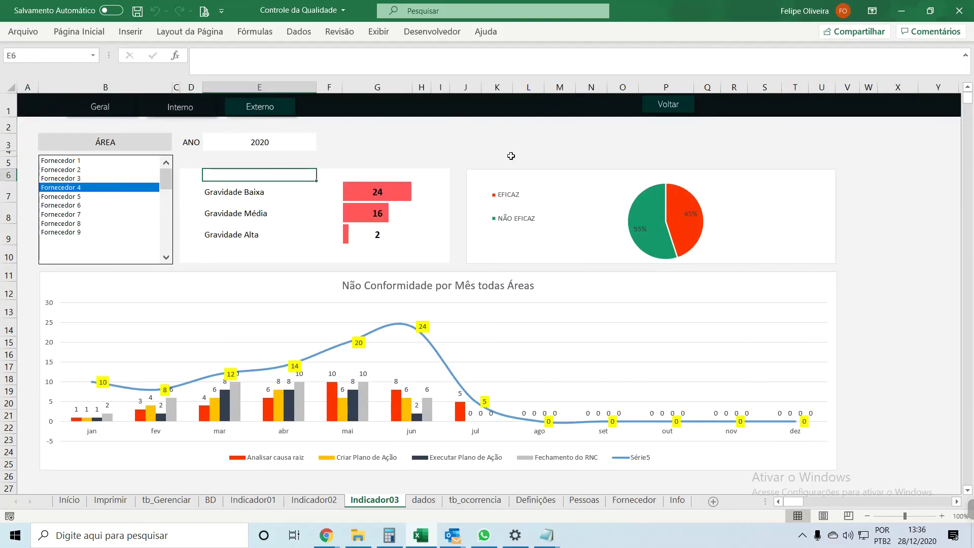
pyautogui.click(657, 107)
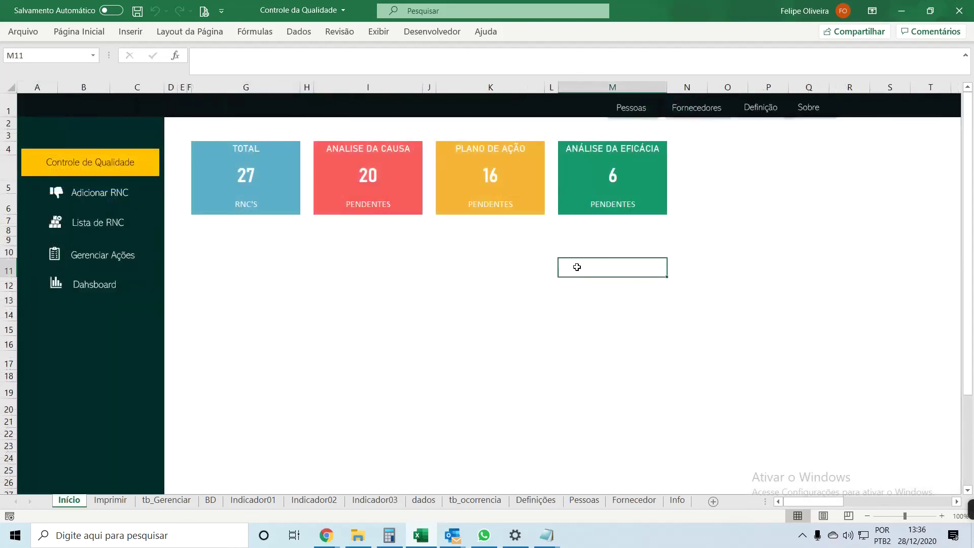